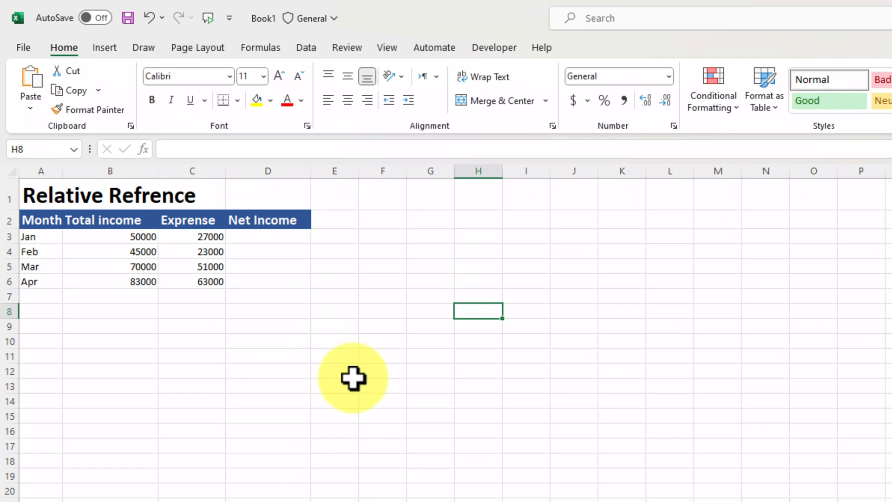
Enter =B3-C3 in D3 and fill it down to D6.
click(277, 237)
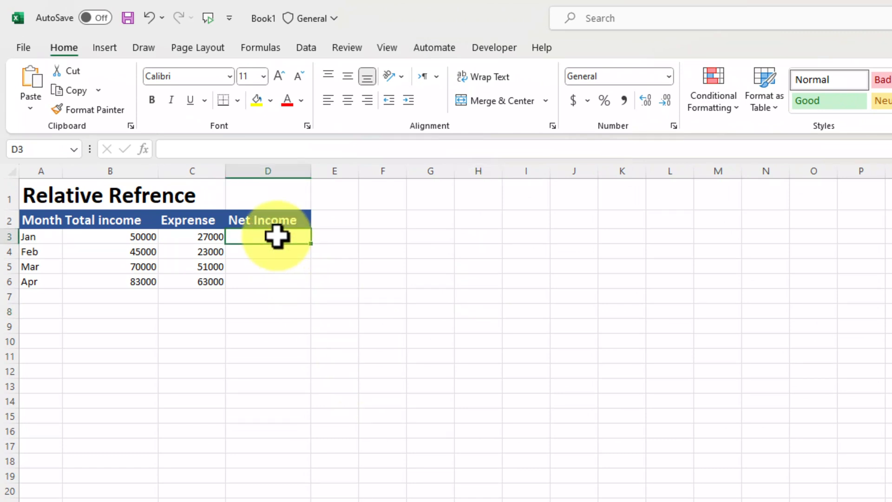
text(=)
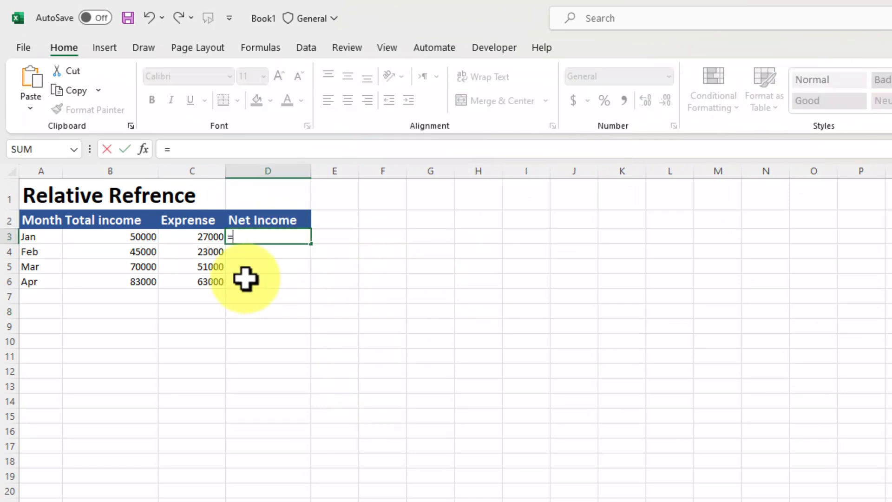
click(139, 238)
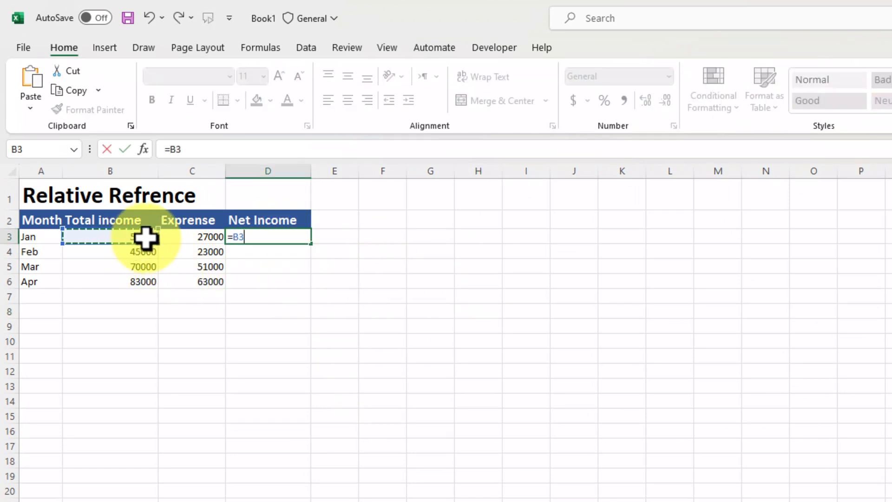
click(217, 238)
key(Return)
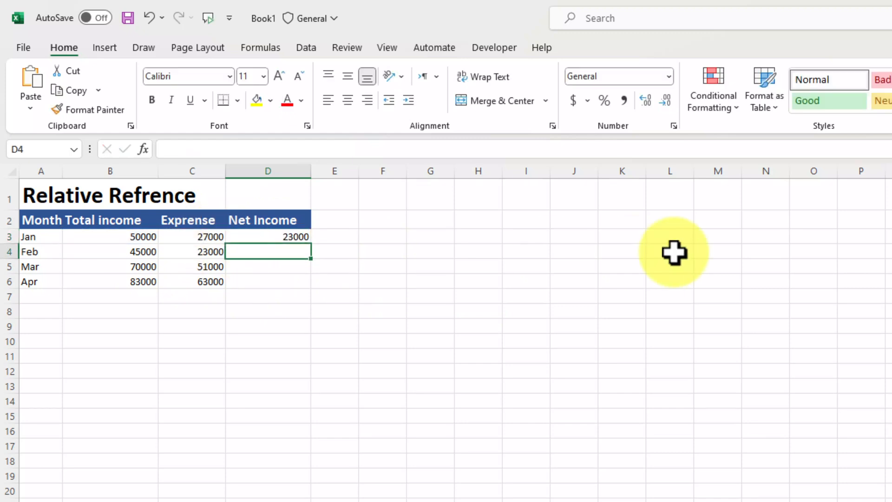
click(292, 243)
drag(310, 243, 312, 292)
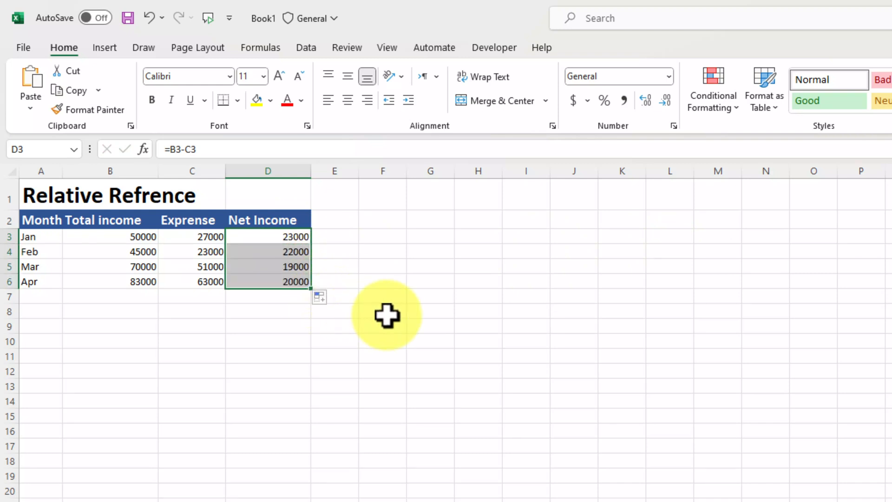
click(394, 297)
Inspect the Net Income formulas in D3 through D6 to show their row-shifting references.
click(292, 240)
double_click(292, 239)
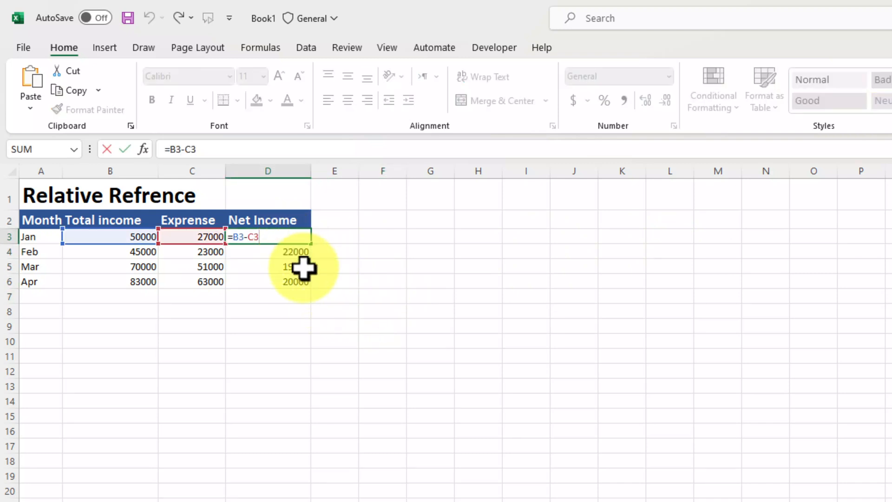
double_click(281, 252)
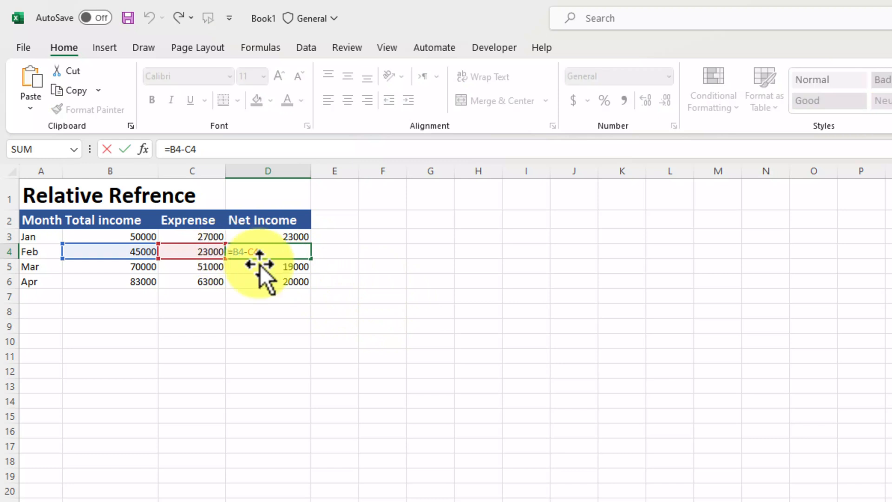
double_click(275, 267)
double_click(273, 282)
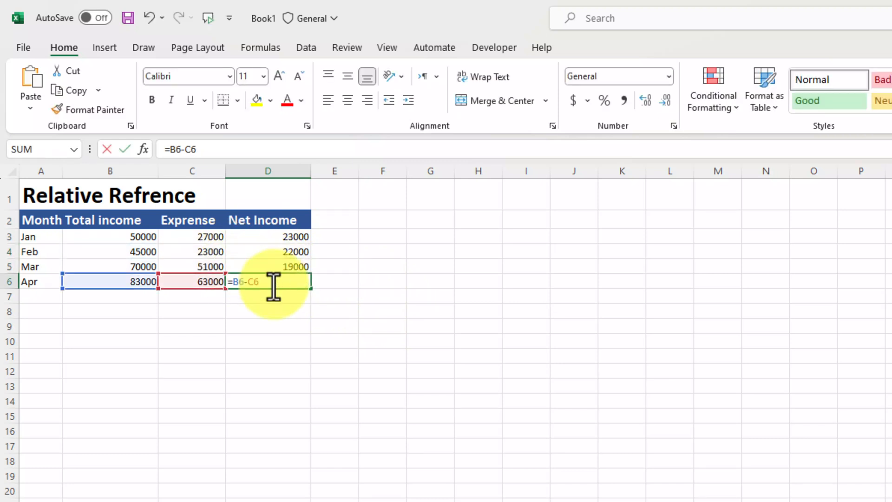
click(354, 289)
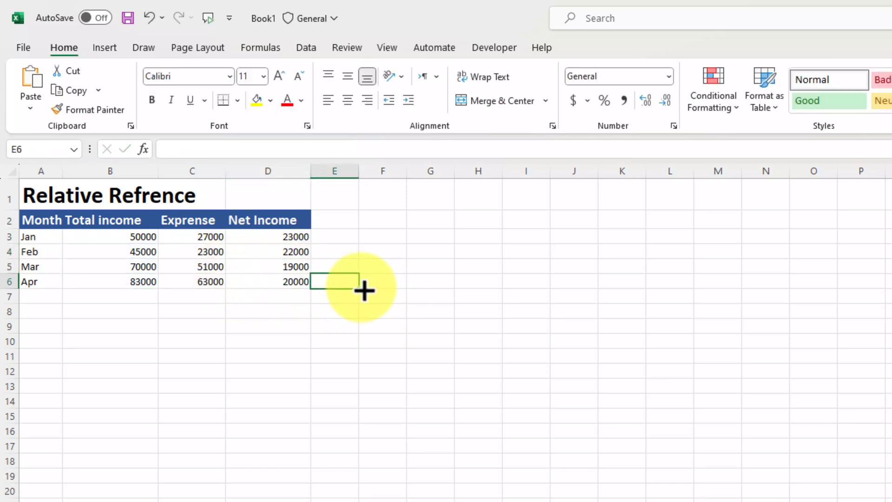
double_click(297, 263)
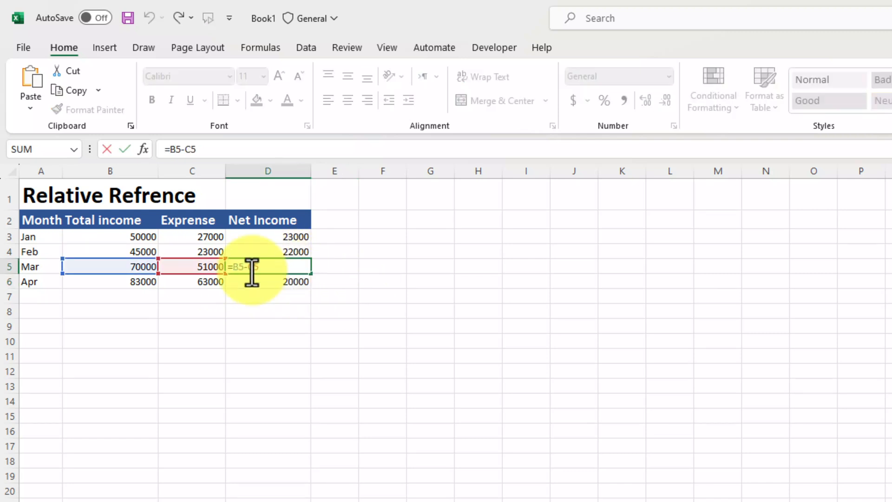
Clear the Net Income values in D3:D6.
click(333, 318)
drag(286, 237, 300, 287)
key(Delete)
Enter =B3-C3 into all of D3:D6 at once with Ctrl+Enter.
click(282, 265)
drag(258, 238, 259, 286)
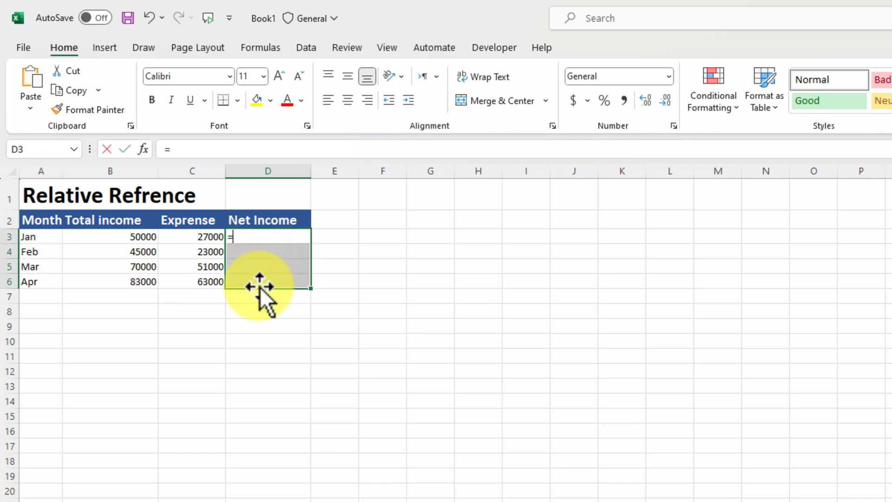
text(=)
click(151, 237)
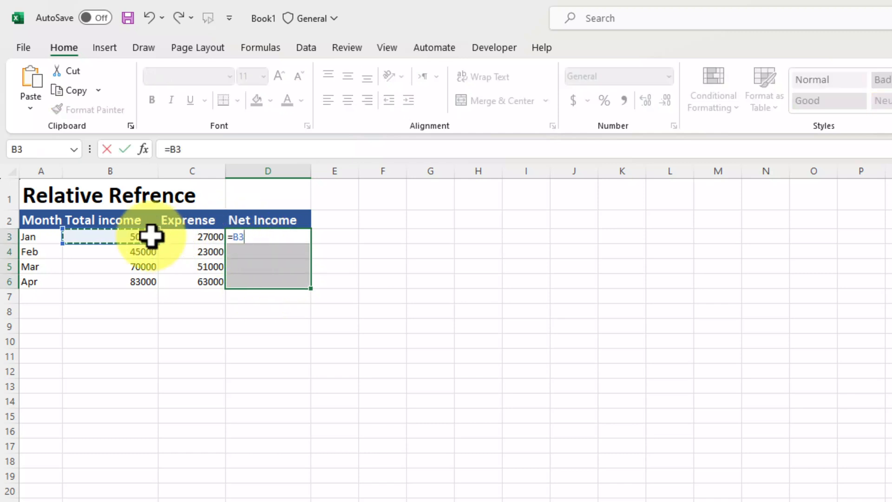
text(-)
click(196, 237)
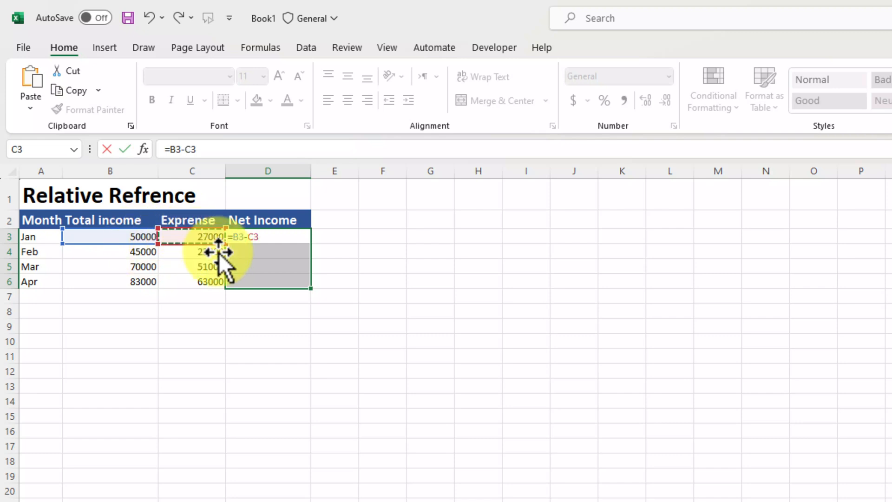
key(ctrl+Return)
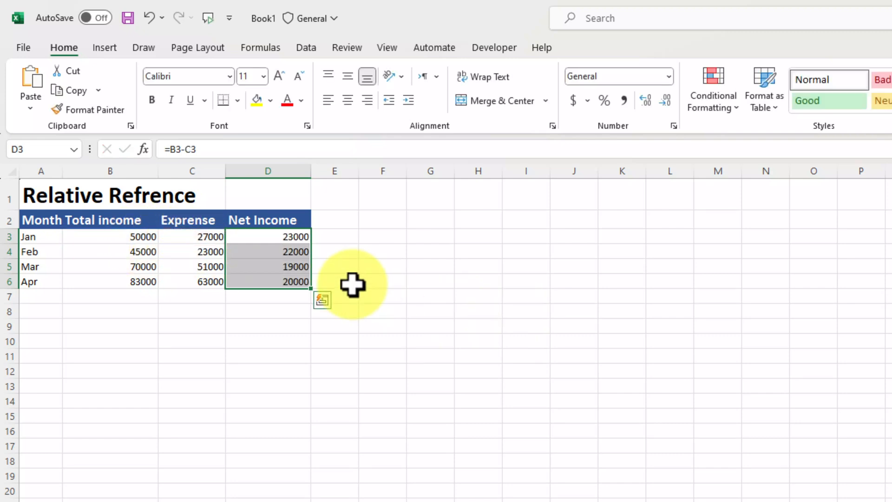
click(295, 326)
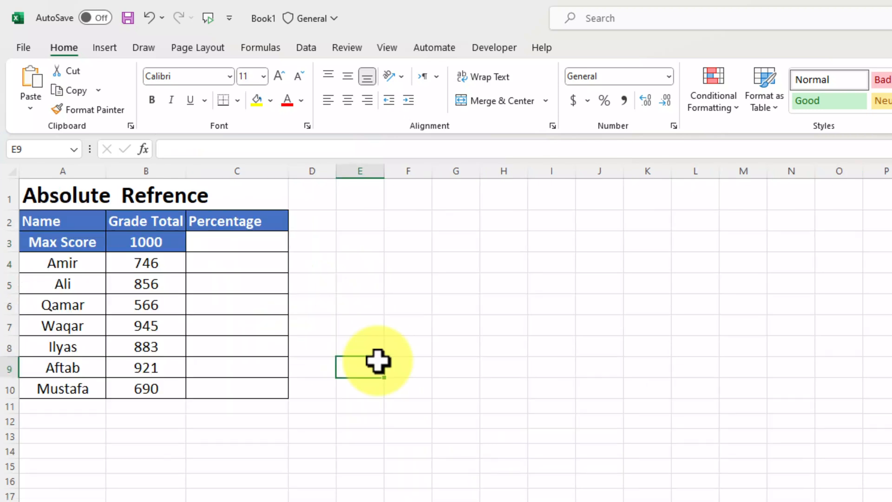
Enter =B4/B3 in C4 on the Absolute Refrence sheet and fill it down to C10.
click(231, 263)
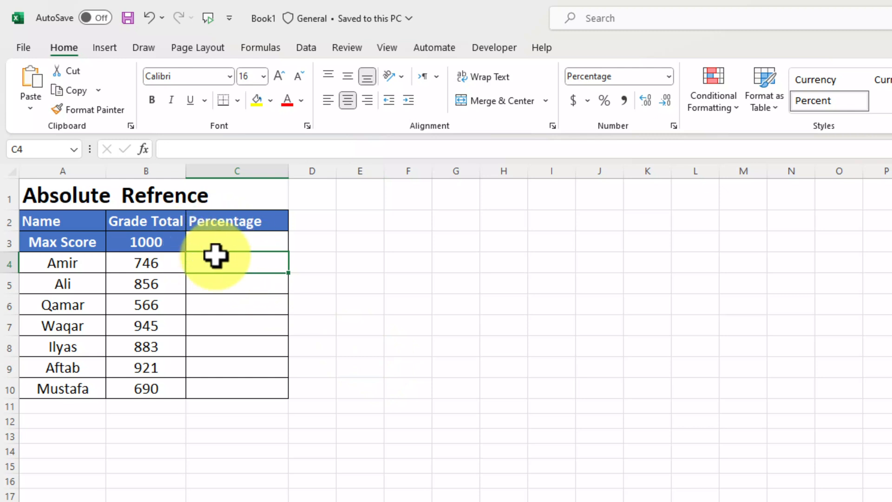
text(=)
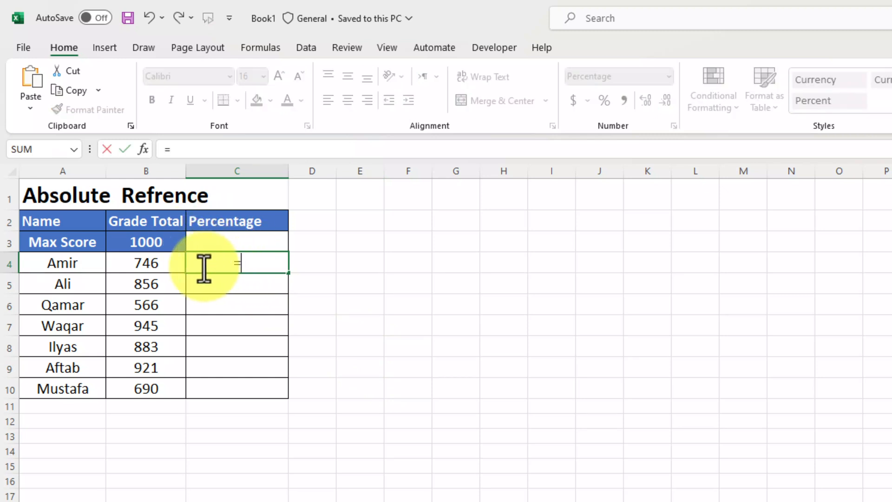
click(145, 264)
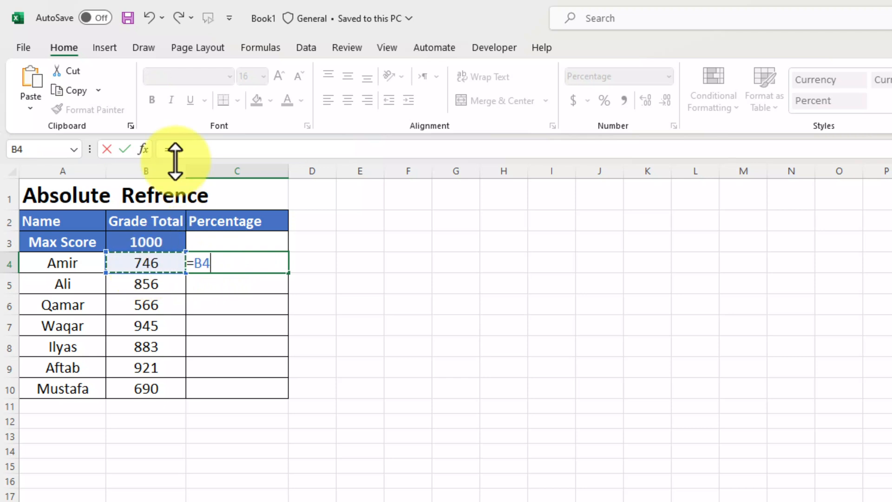
text(/)
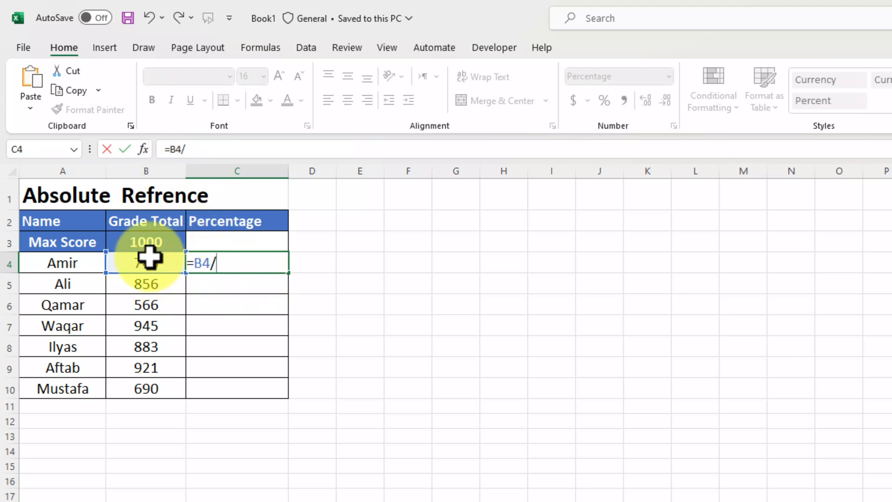
click(139, 243)
key(Return)
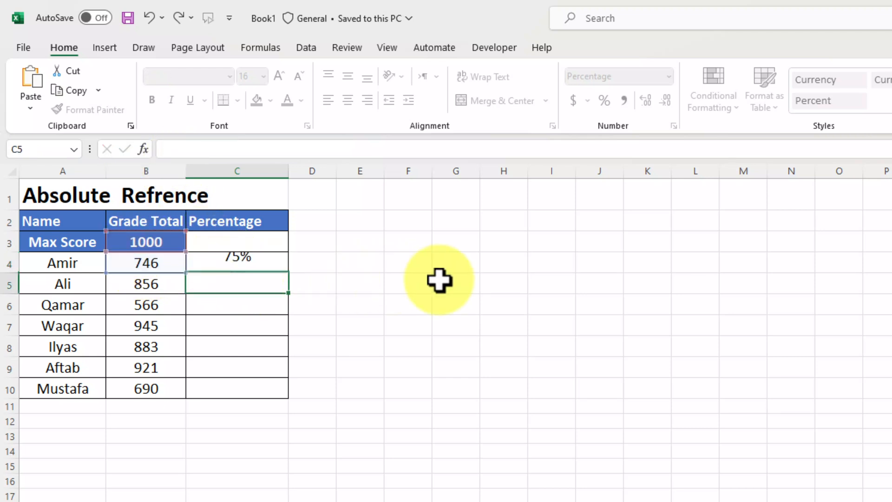
click(272, 264)
drag(291, 278, 293, 398)
click(360, 374)
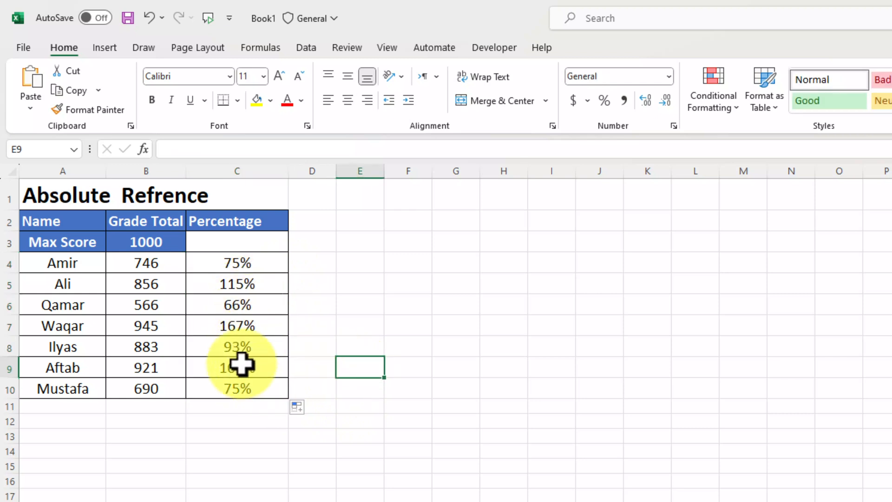
Turn on Show Formulas from the Formulas ribbon.
click(261, 47)
click(422, 262)
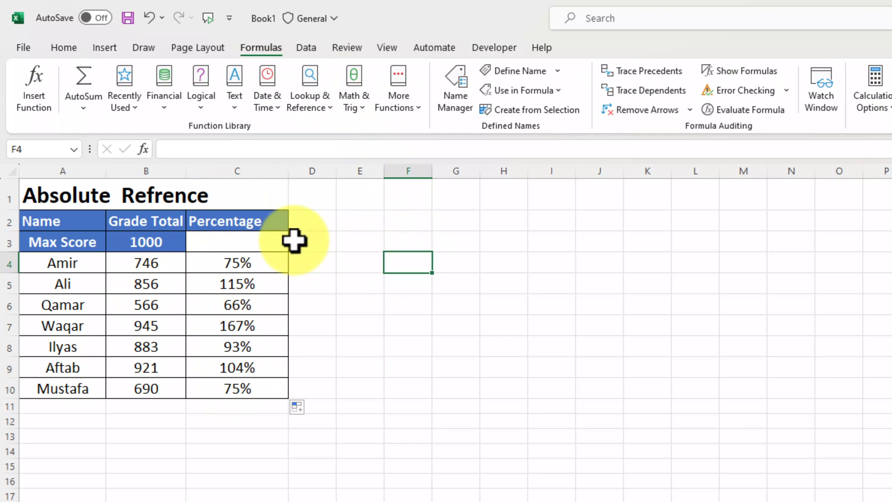
click(60, 50)
click(257, 50)
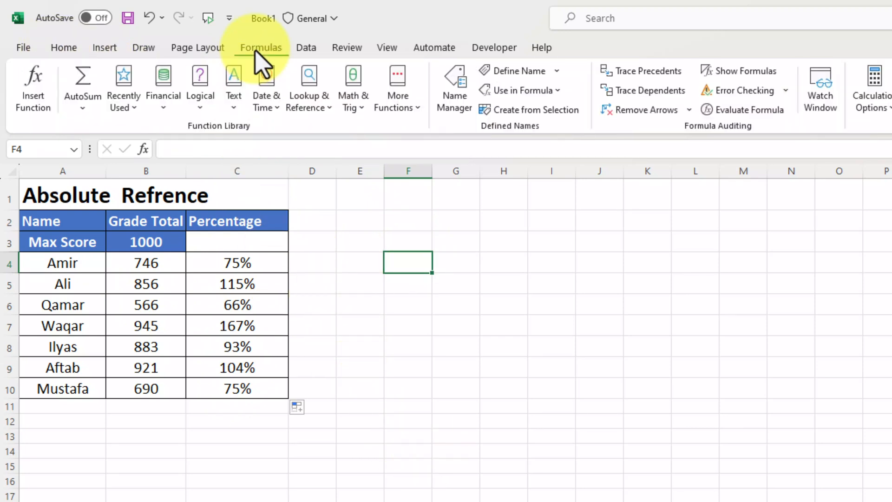
click(718, 72)
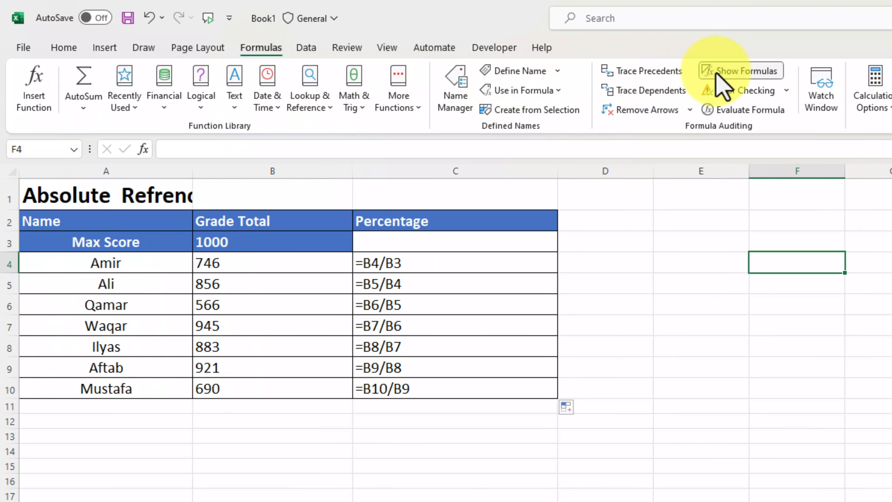
Inspect C4, C5 and C6 to reveal the shifting divisors, then select C4:C10.
click(437, 270)
click(398, 278)
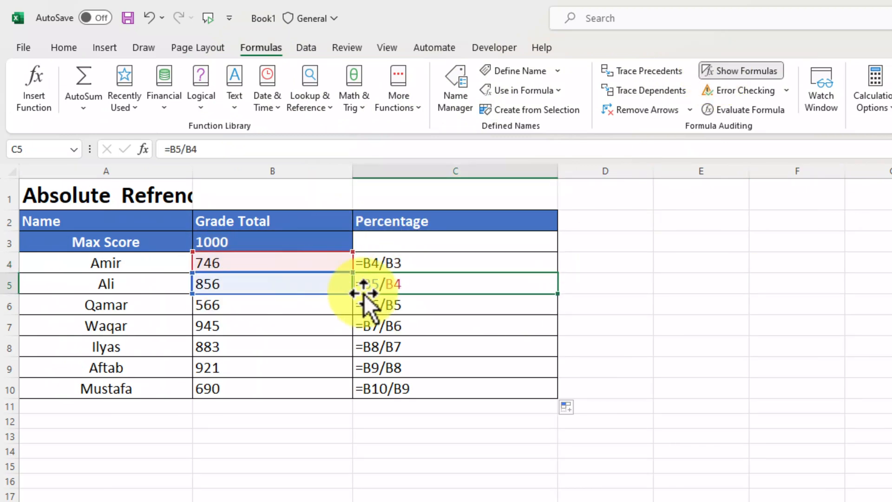
click(397, 311)
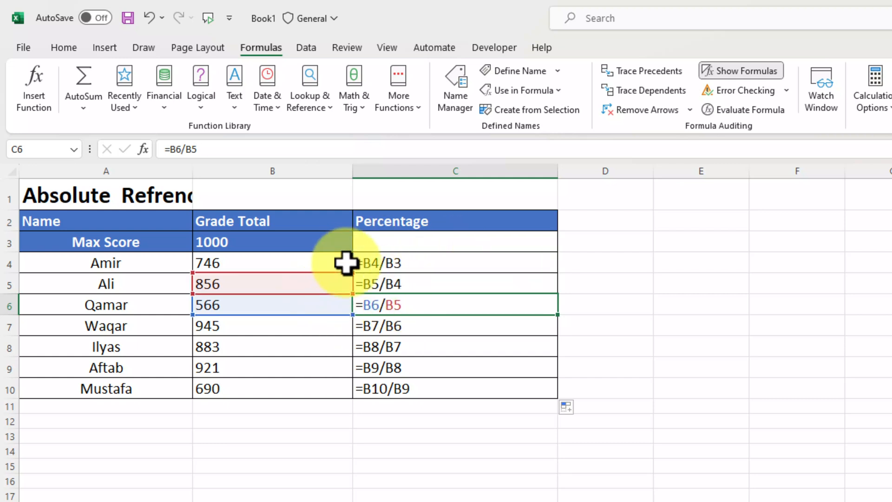
click(589, 285)
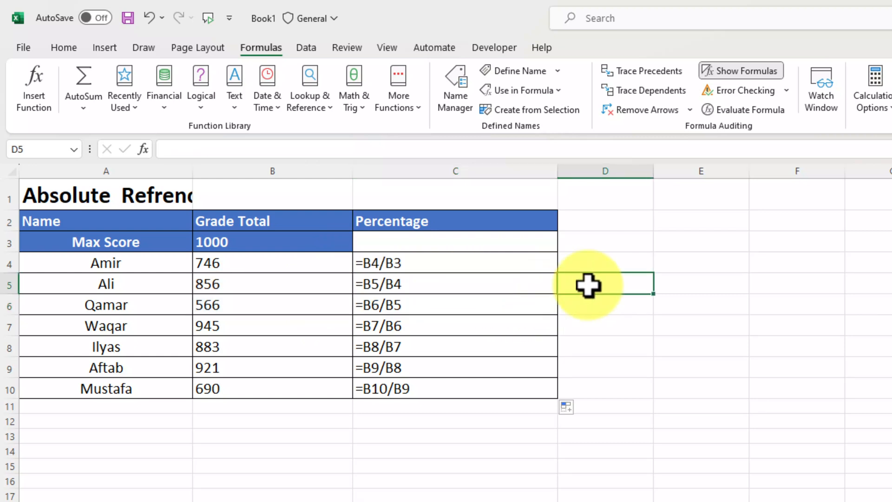
click(490, 285)
click(475, 298)
click(510, 266)
drag(508, 275, 504, 383)
Clear C4:C10 and enter =B4/$B$3 in C4.
key(Delete)
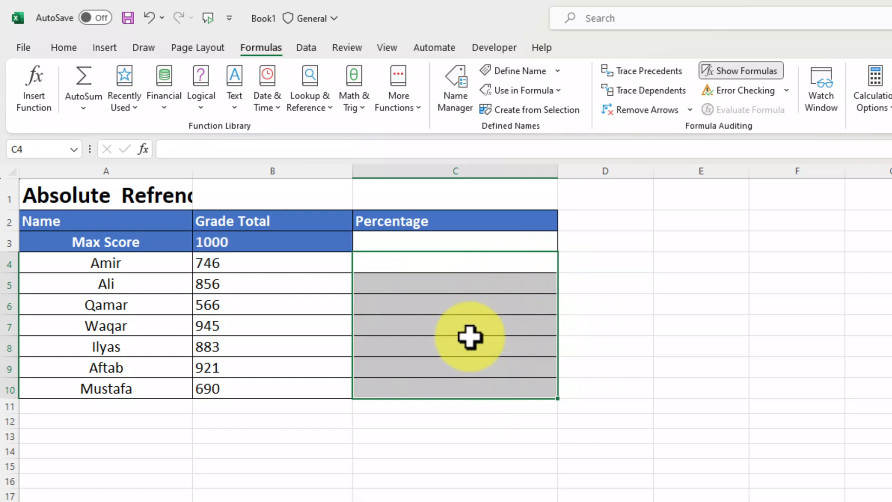
click(406, 262)
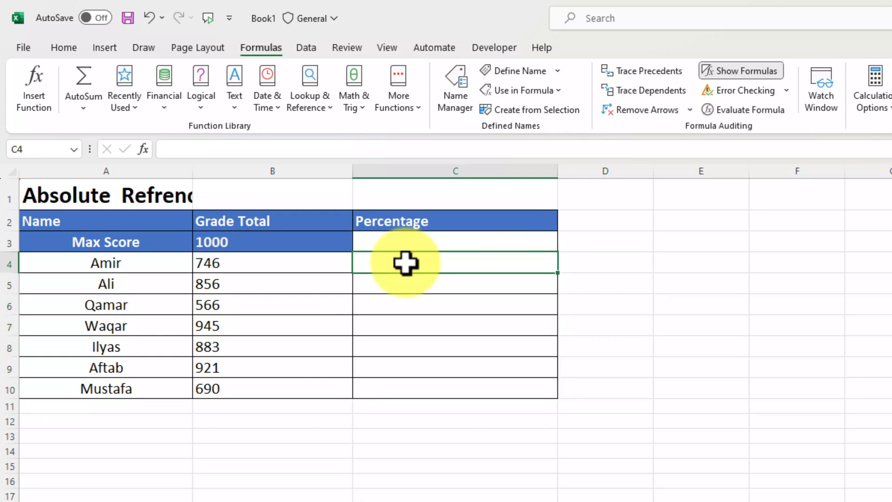
text(=)
click(222, 263)
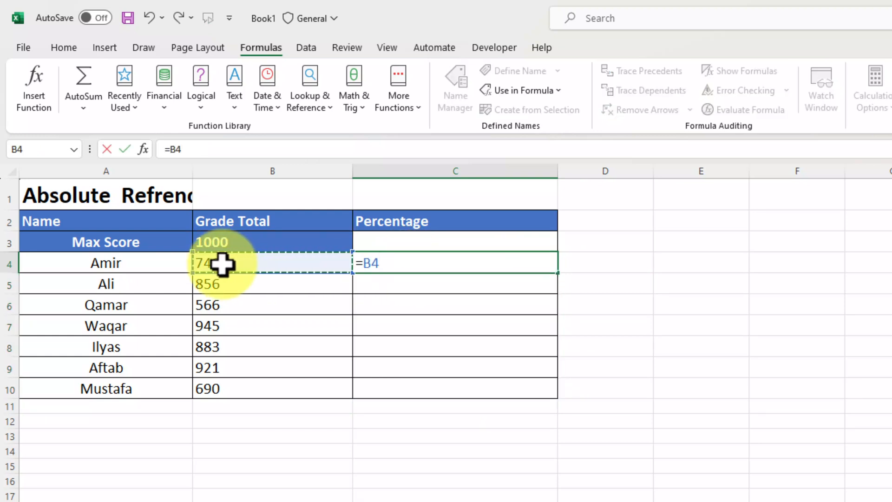
text(/)
click(210, 242)
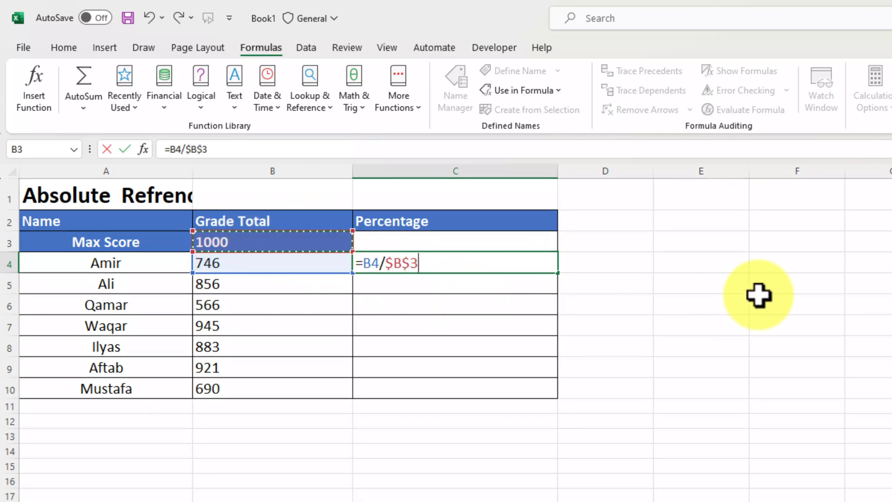
key(Return)
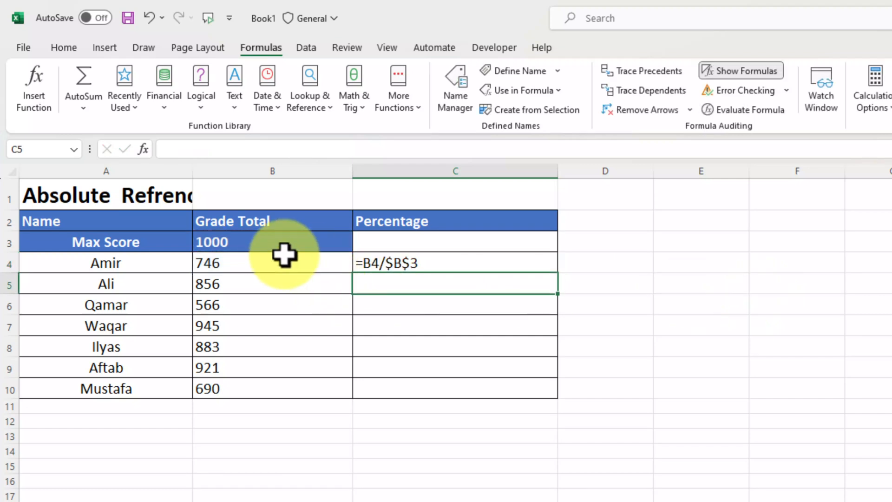
Inspect C4's formula, highlighting column B and the Max Score row it references.
double_click(375, 262)
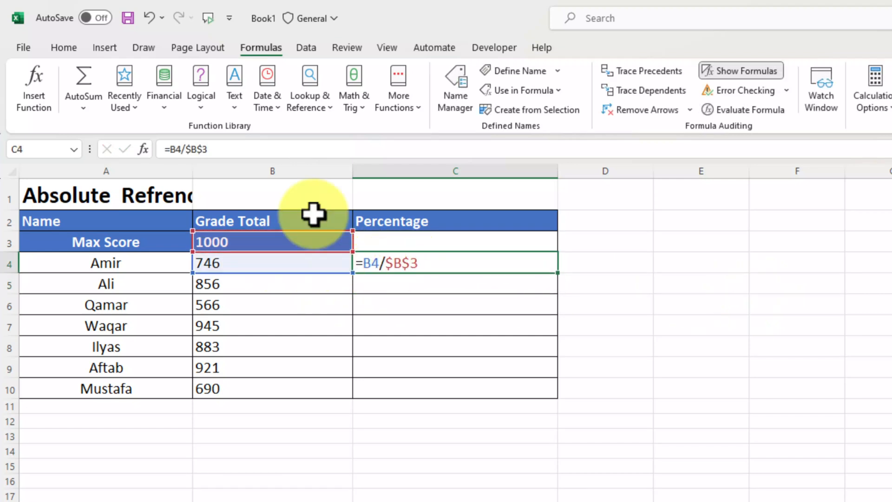
click(282, 171)
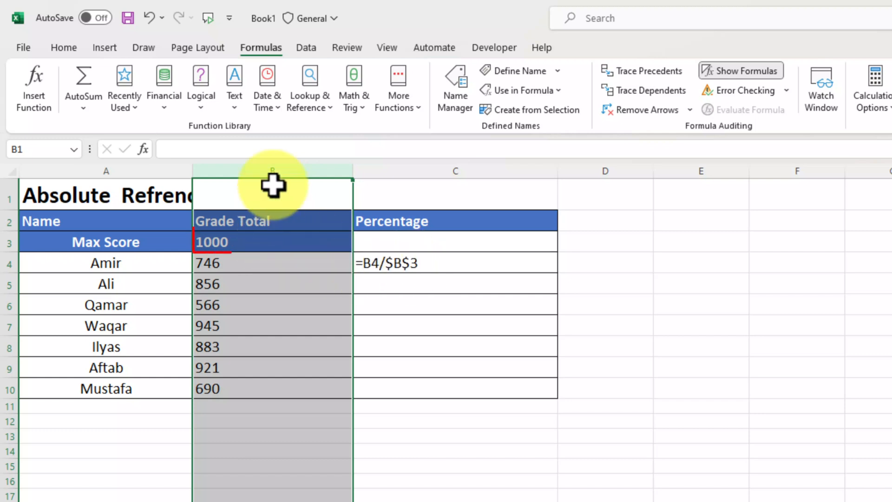
click(7, 240)
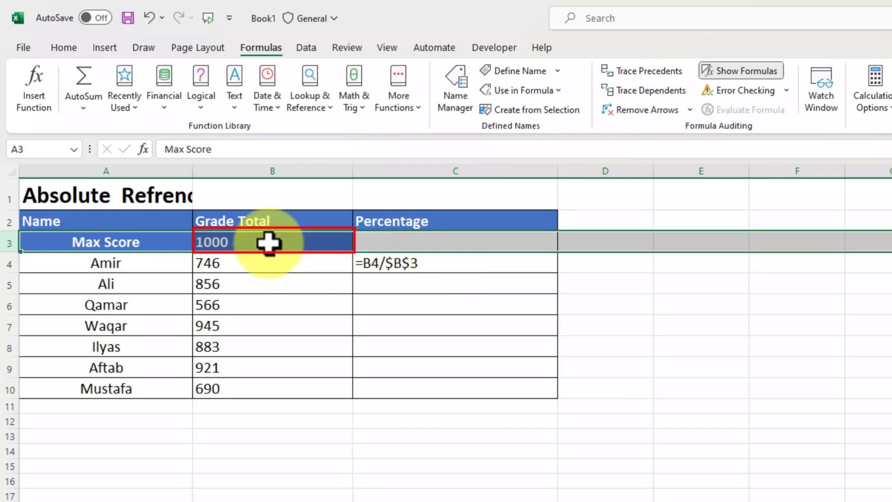
click(277, 168)
click(9, 241)
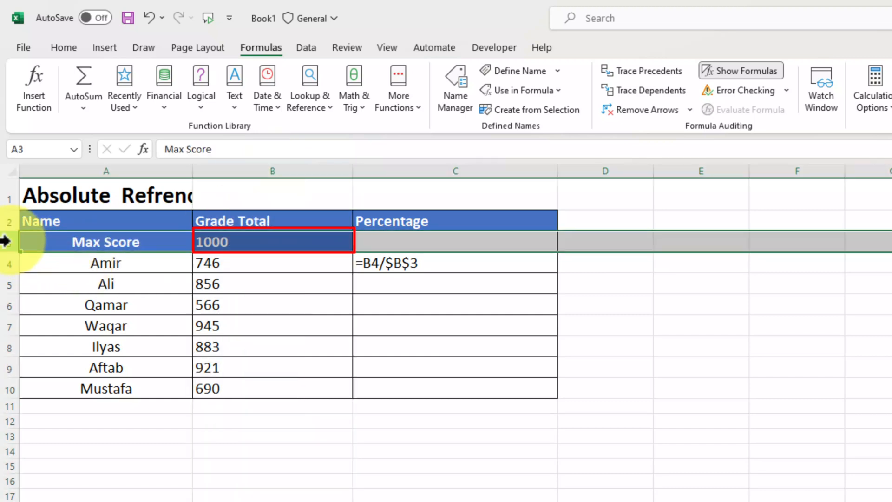
click(429, 263)
click(620, 299)
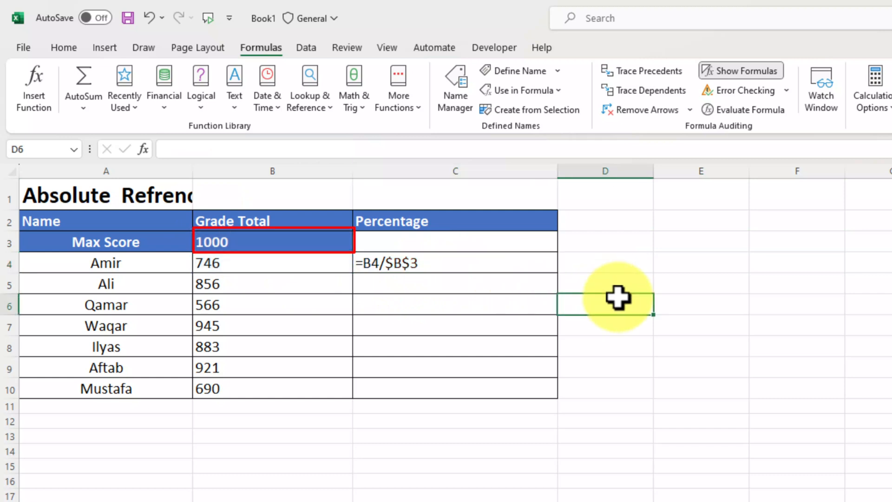
click(542, 255)
Copy C4's =B4/$B$3 down to C10 and switch to formula view.
click(739, 72)
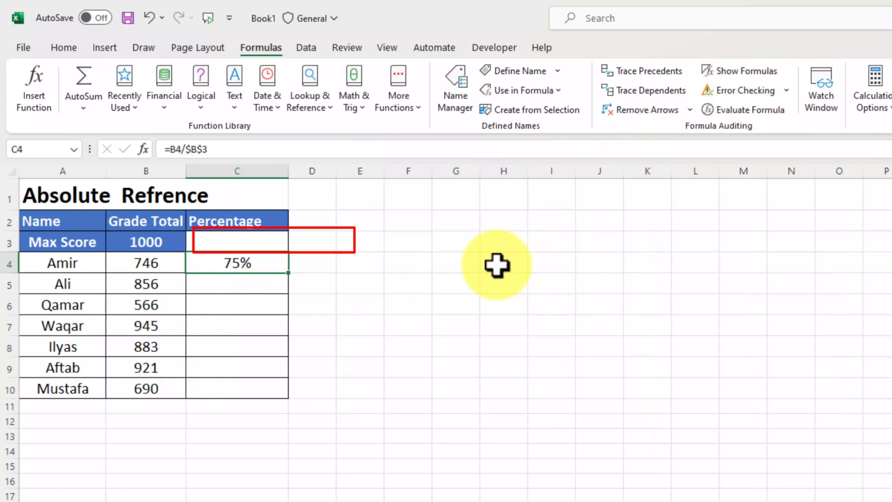
drag(289, 273, 295, 395)
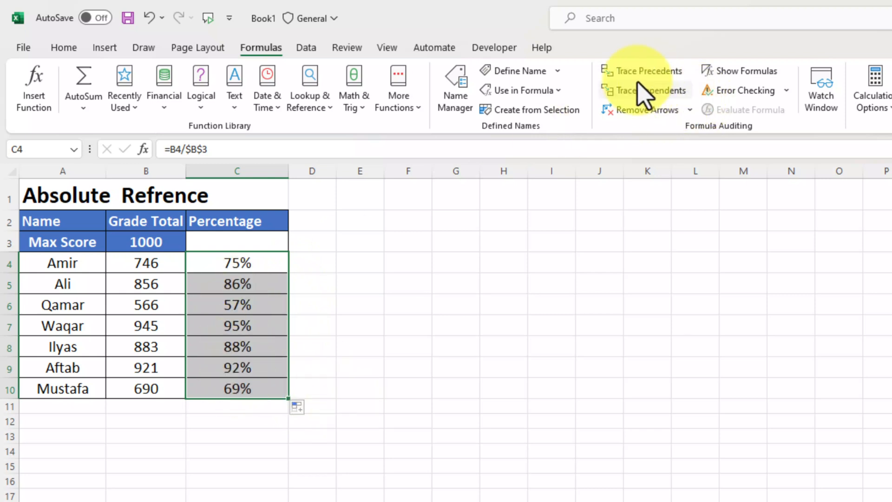
click(717, 75)
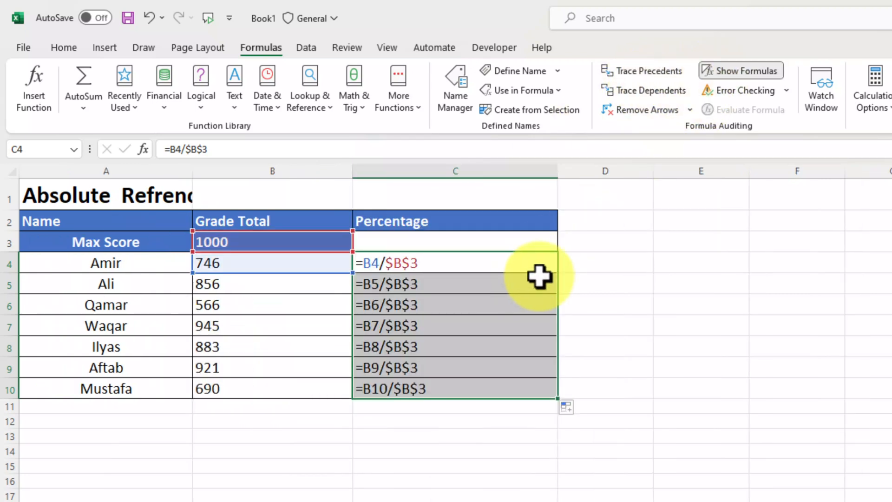
Check that each copied formula keeps $B$3, then show the percentages again.
click(371, 302)
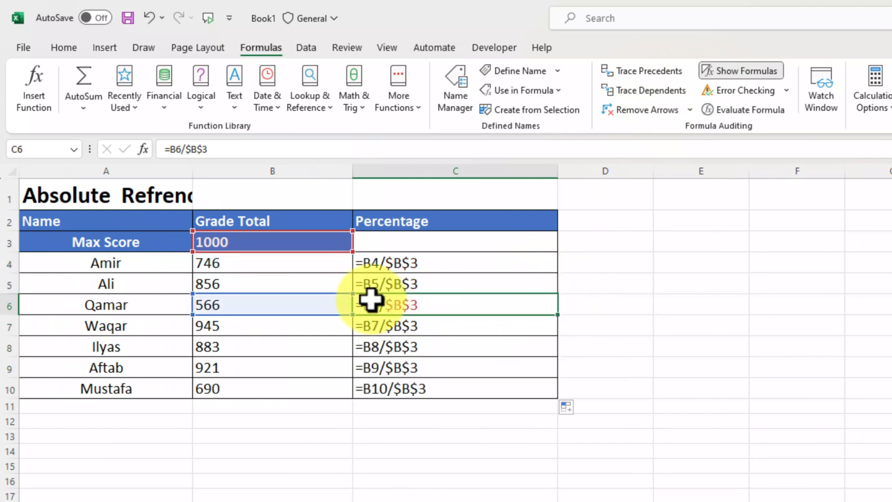
click(370, 283)
click(370, 266)
click(370, 285)
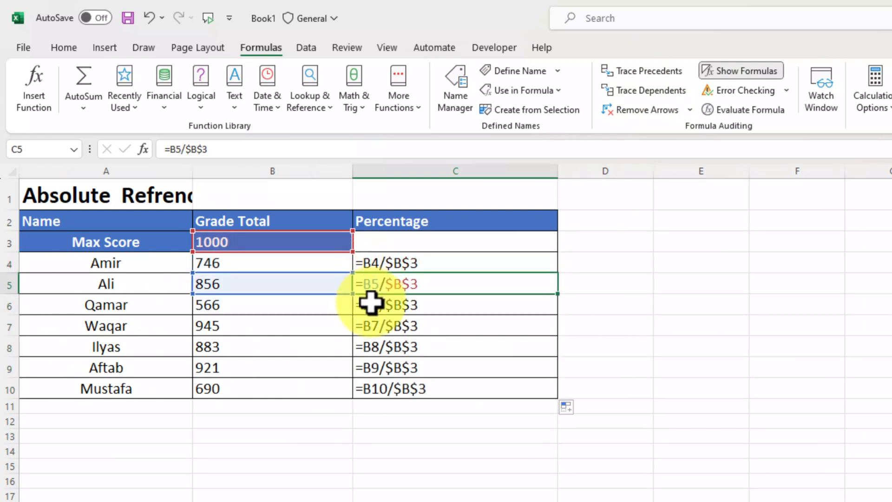
click(373, 302)
click(374, 320)
click(372, 351)
click(409, 366)
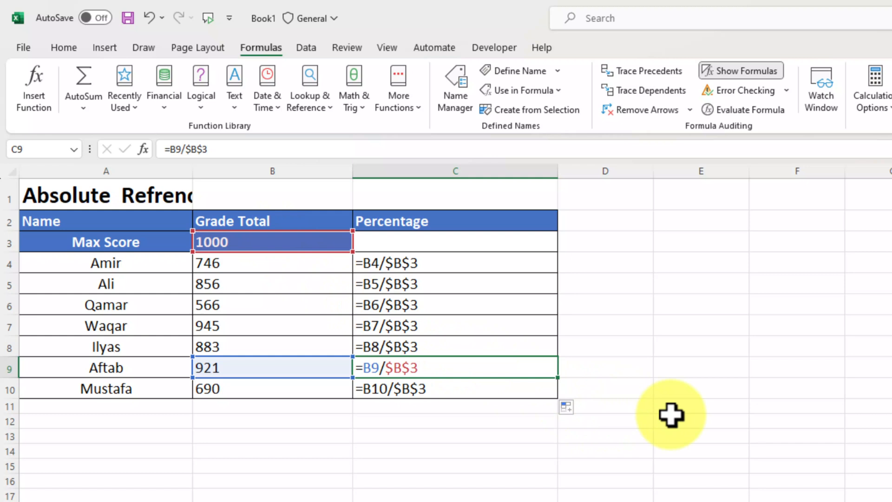
key(ctrl+grave)
click(387, 391)
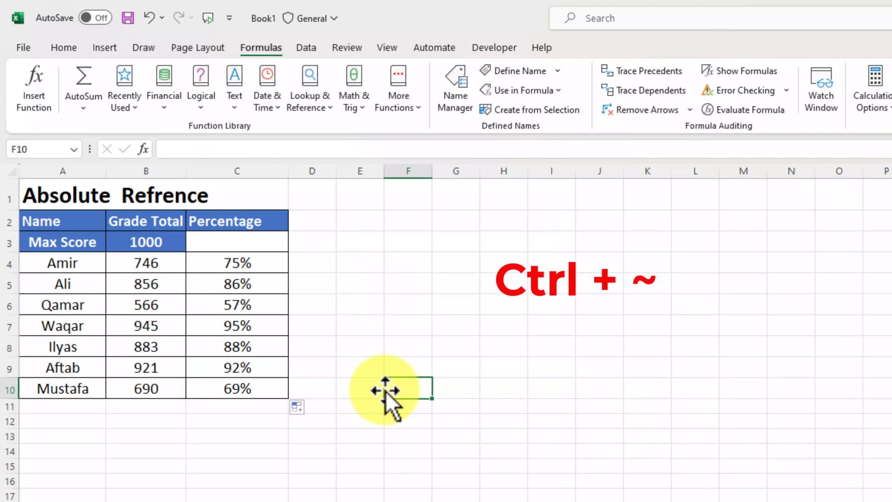
Toggle formula display on and off with Ctrl+`, ending in values view.
key(ctrl+grave)
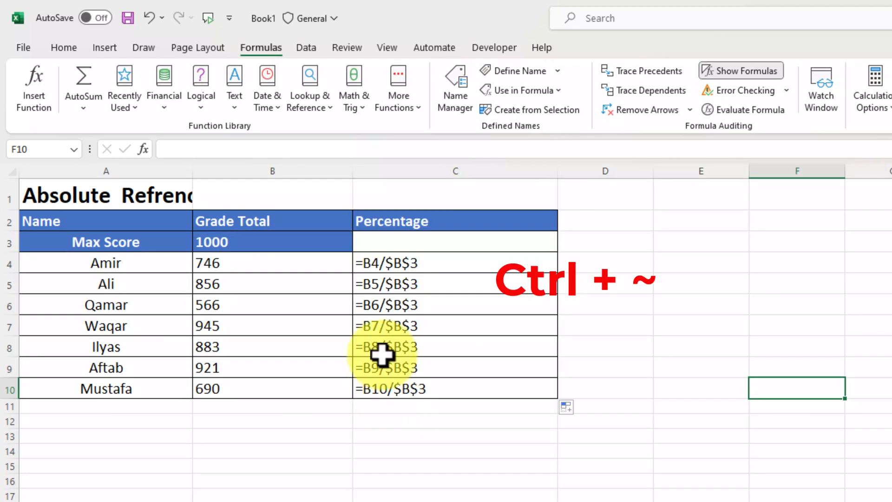
key(ctrl+grave)
click(388, 284)
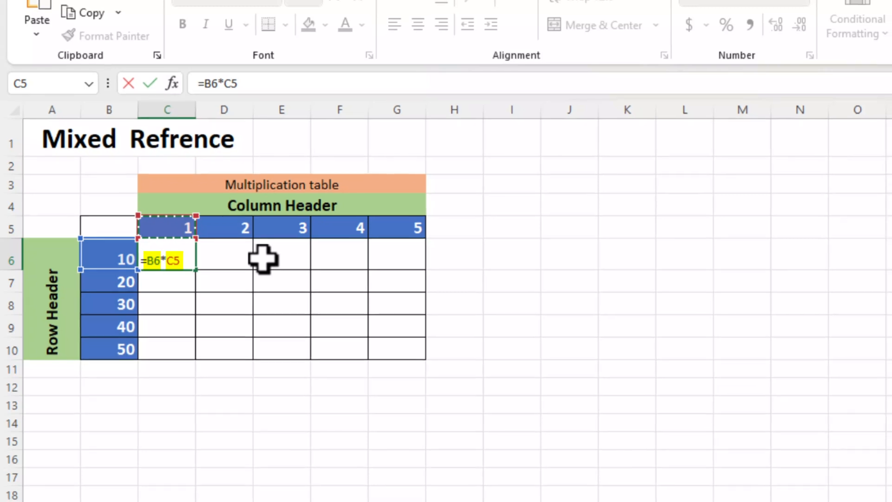
Commit =B6*C5 in C6, fill it to C10, and show the shifting formulas.
key(Return)
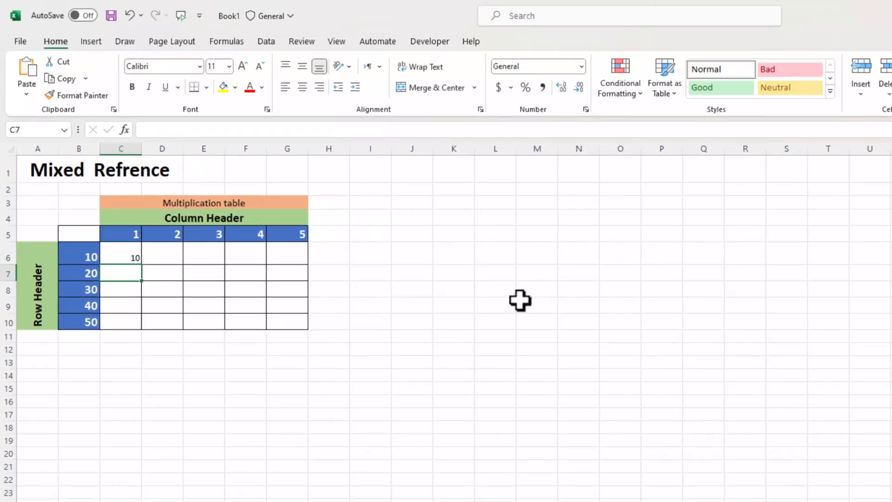
click(127, 259)
drag(142, 264, 131, 329)
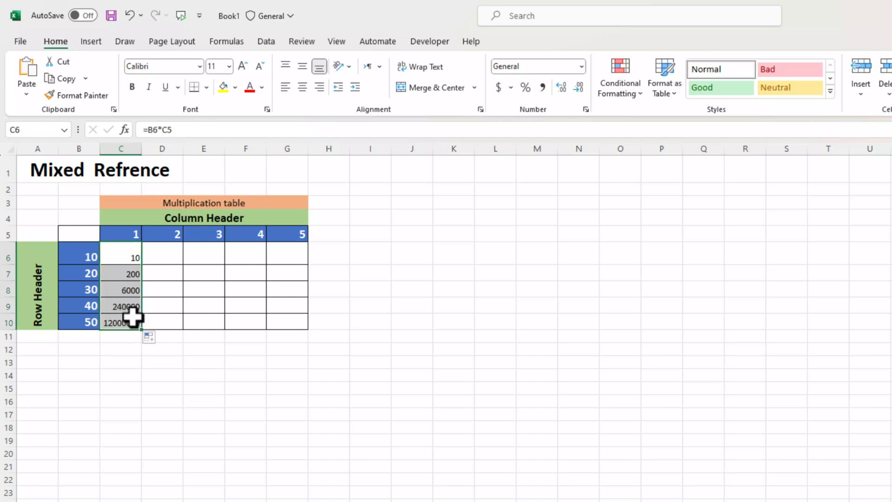
click(214, 348)
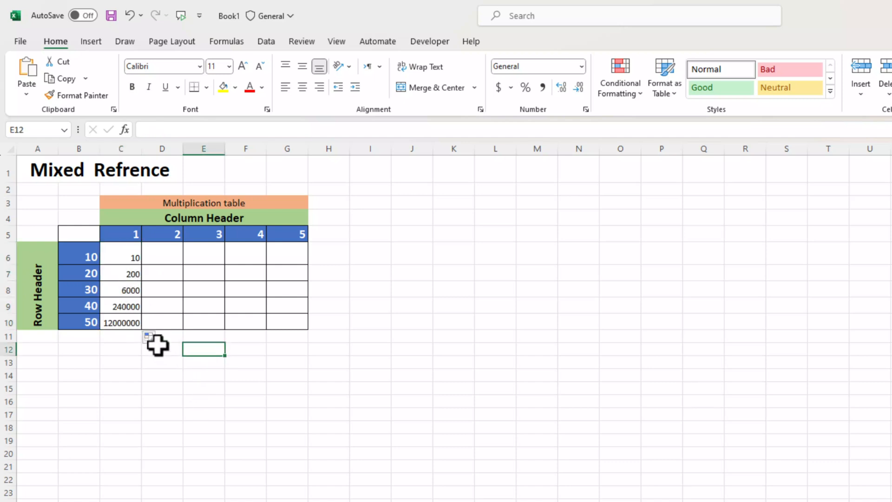
key(ctrl+grave)
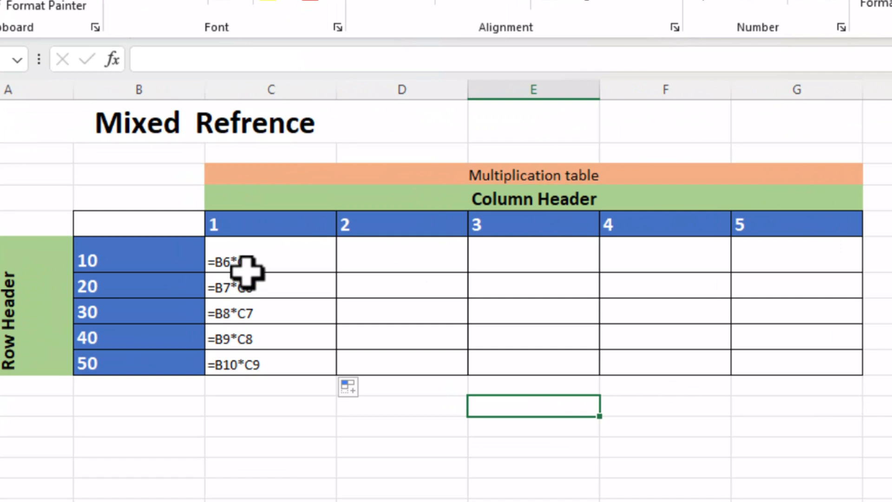
Delete the wrong copied formulas in C7:C10 and reopen C6's =B6*C5.
click(245, 263)
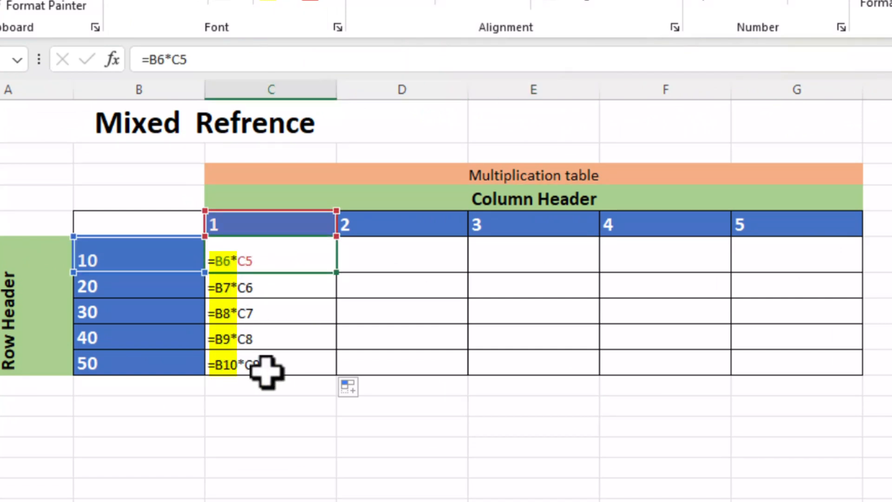
click(253, 398)
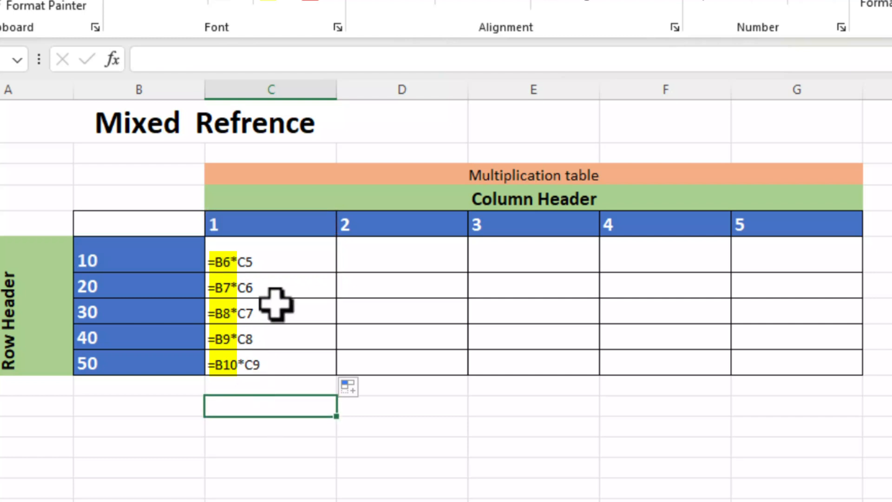
drag(277, 286, 274, 361)
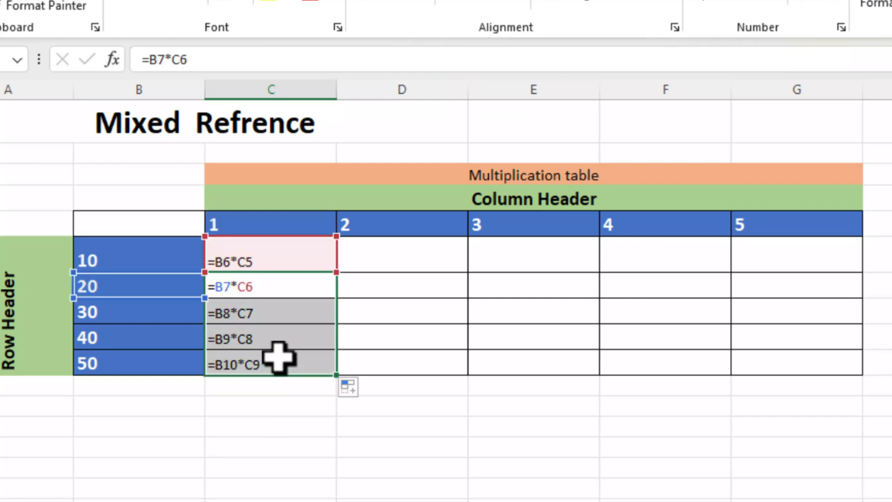
key(Delete)
click(274, 384)
double_click(255, 261)
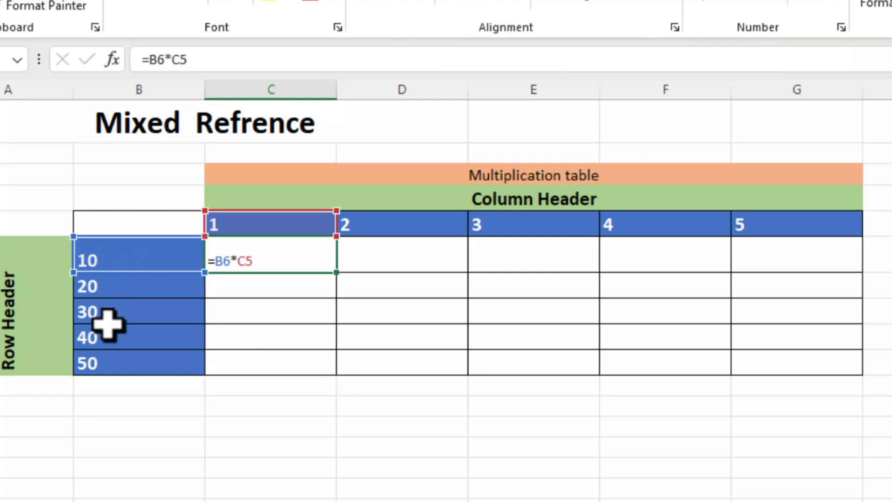
Change C6's formula to =B6*C$5 with F4, then check the header row 5.
click(264, 225)
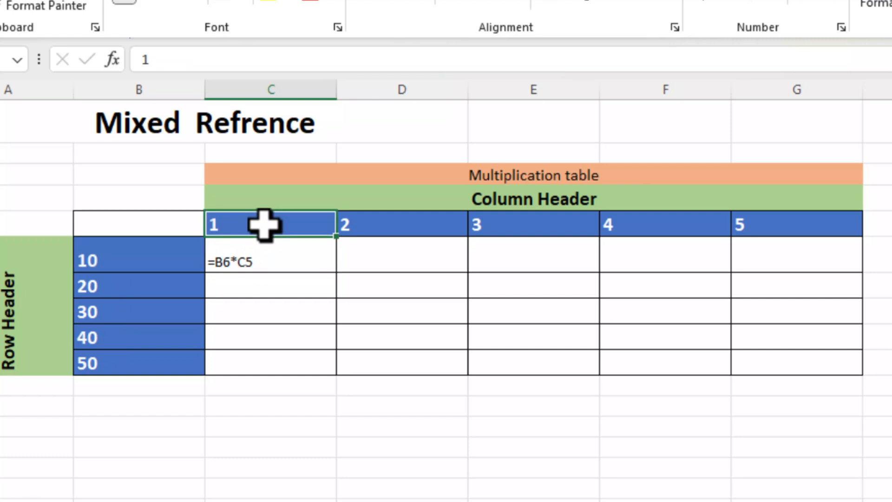
double_click(265, 260)
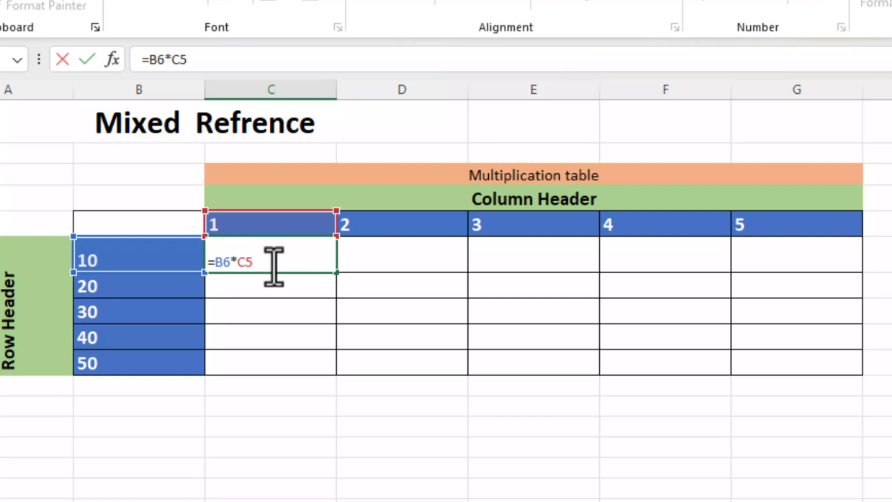
key(F4)
key(F4)
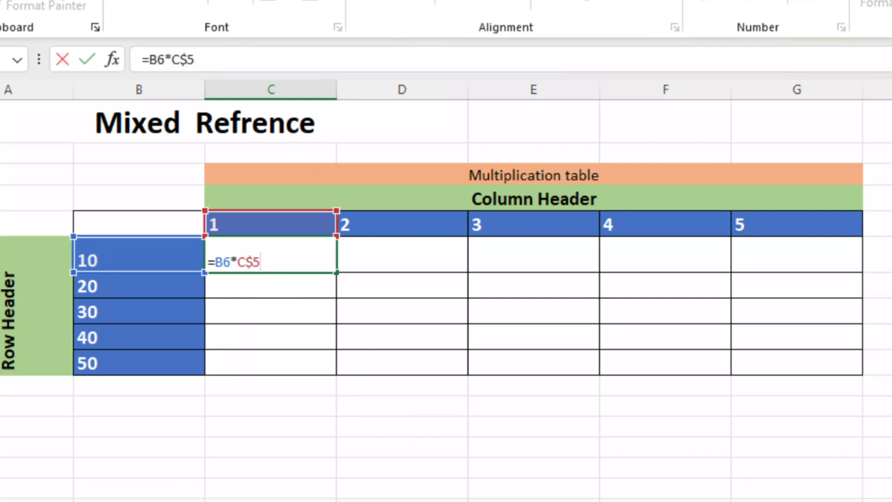
key(Return)
click(0, 224)
click(262, 225)
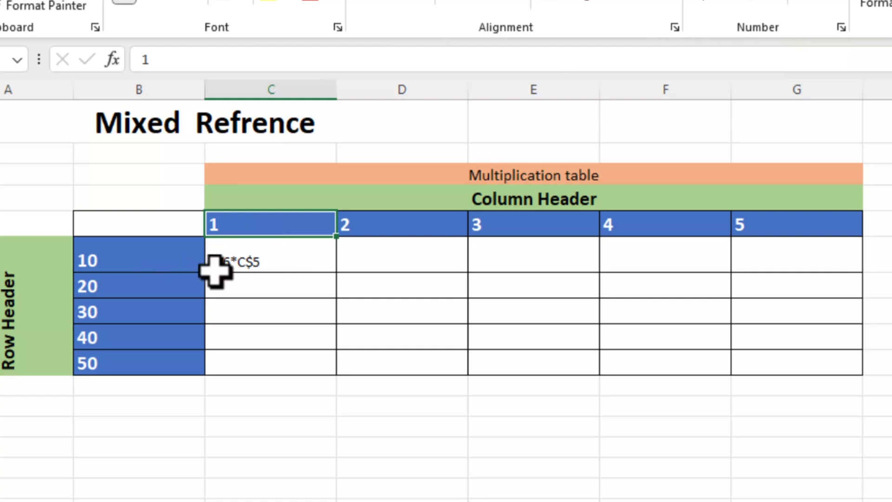
click(286, 270)
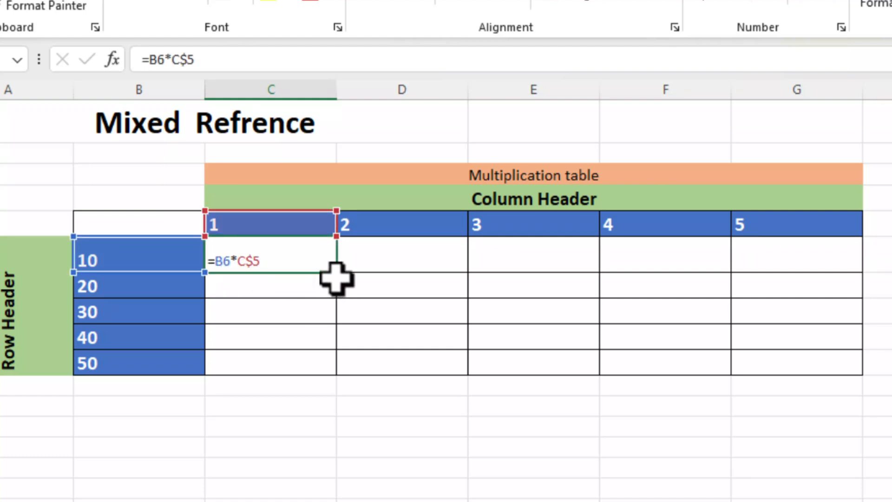
Fill C6's =B6*C$5 formula down to C10 and point out the row values in B6–B10.
drag(337, 274, 339, 385)
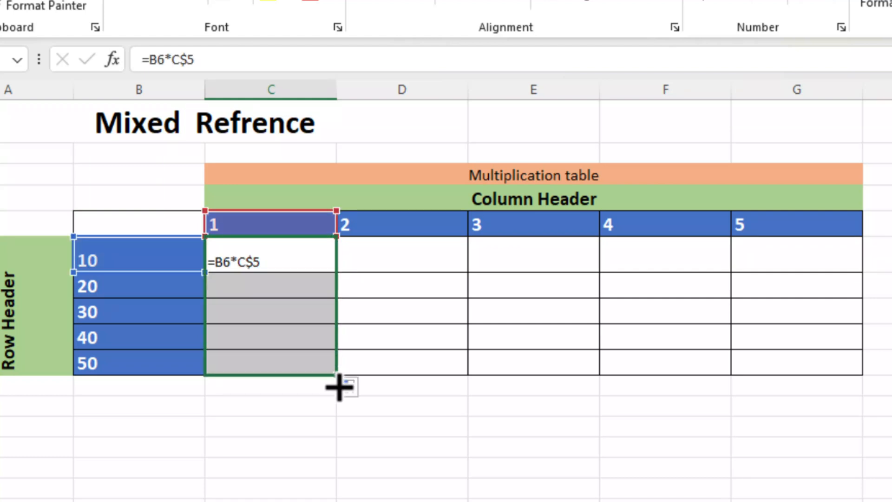
click(269, 444)
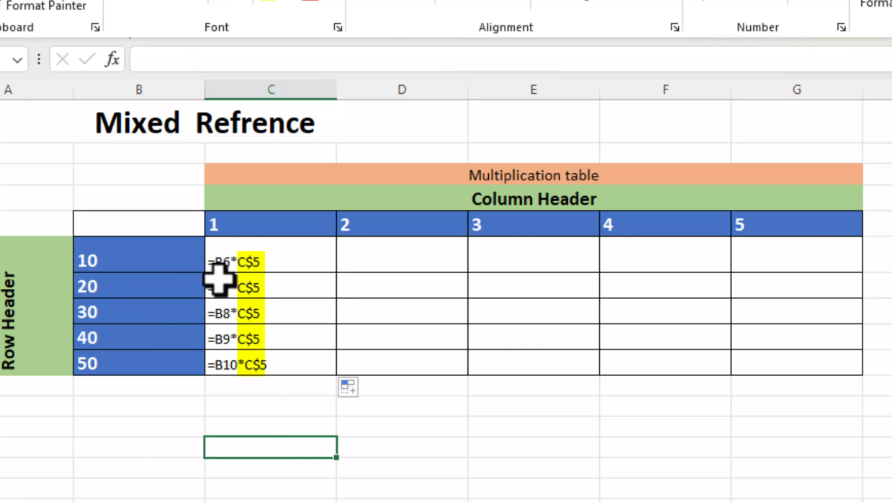
click(125, 267)
click(113, 317)
click(115, 343)
click(116, 367)
Inspect C6's formula, then switch back to results and select the products 10–50 in C6:C10.
double_click(263, 257)
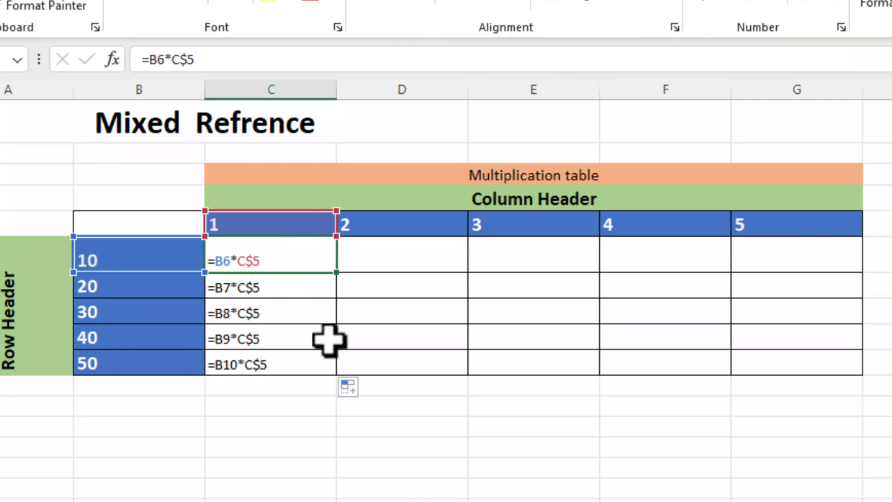
click(372, 486)
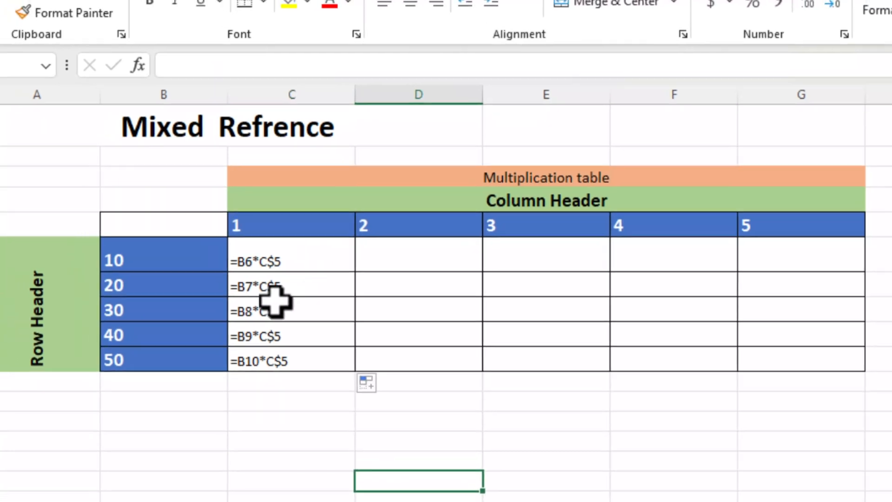
key(ctrl+grave)
drag(186, 263, 203, 358)
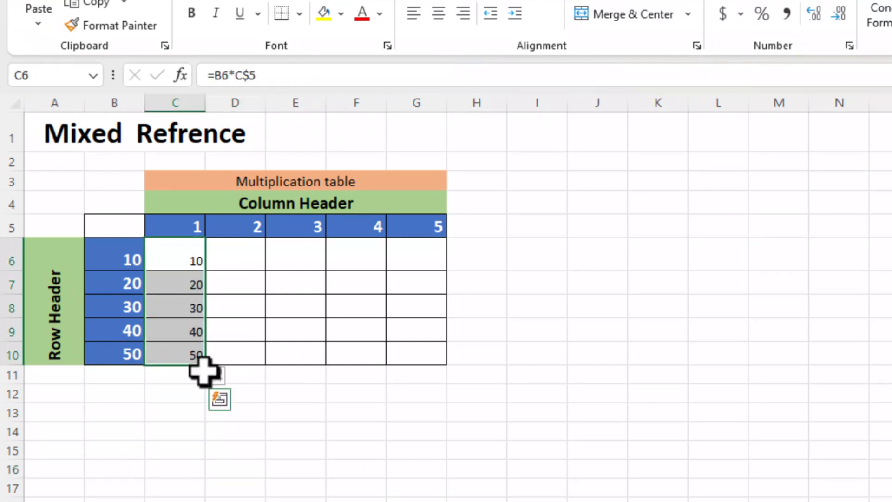
Fill the column C formulas across to column G and display formulas with Ctrl+`.
drag(252, 370, 434, 364)
click(578, 391)
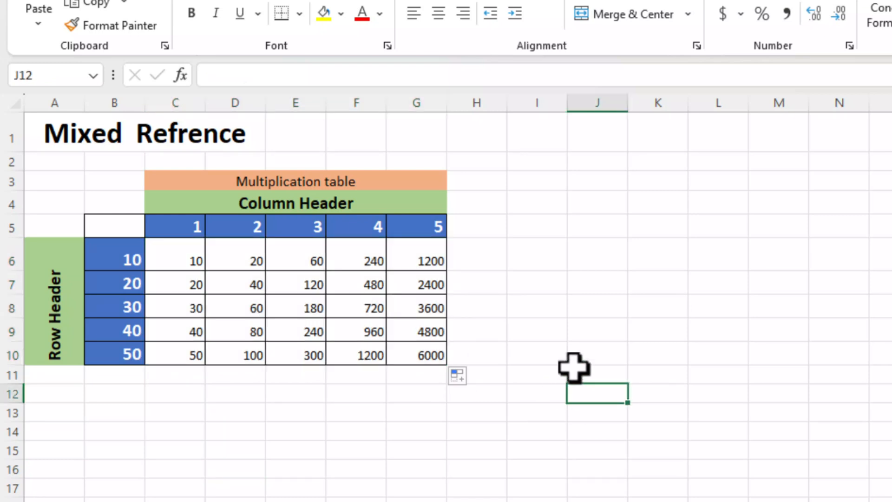
key(ctrl+grave)
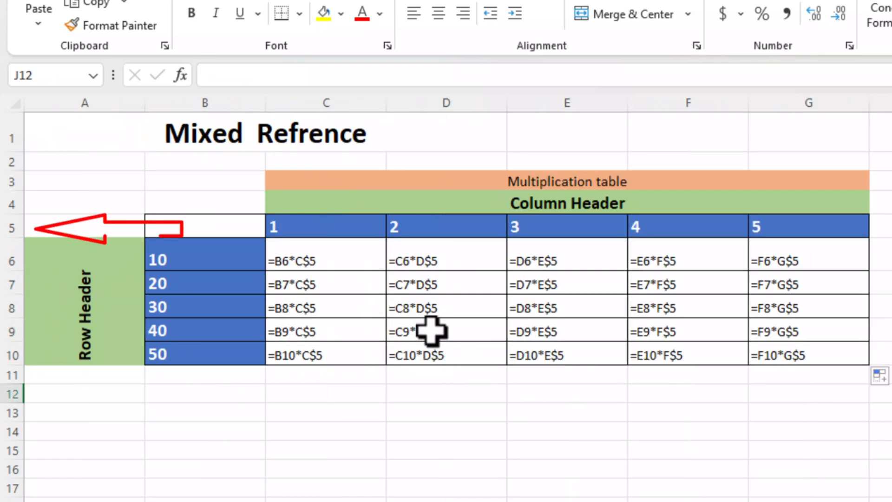
Inspect the shifted references in the row 6 formulas from C6 through G6.
double_click(301, 261)
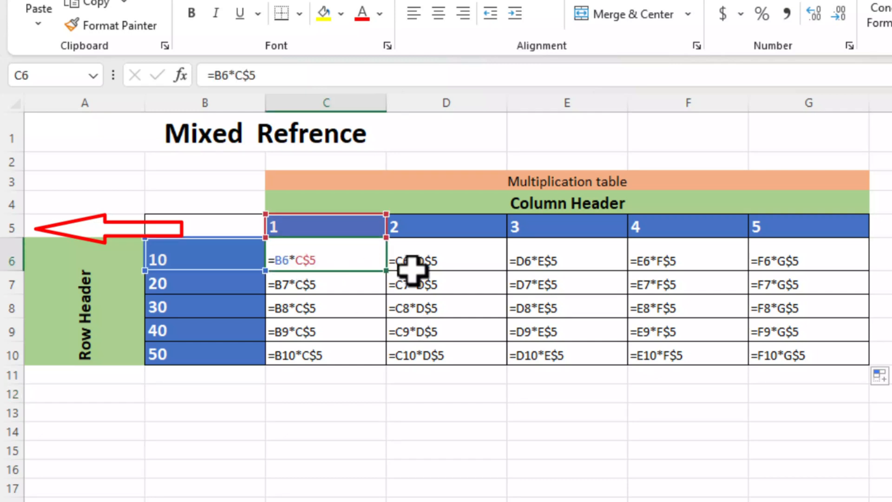
double_click(455, 264)
double_click(530, 261)
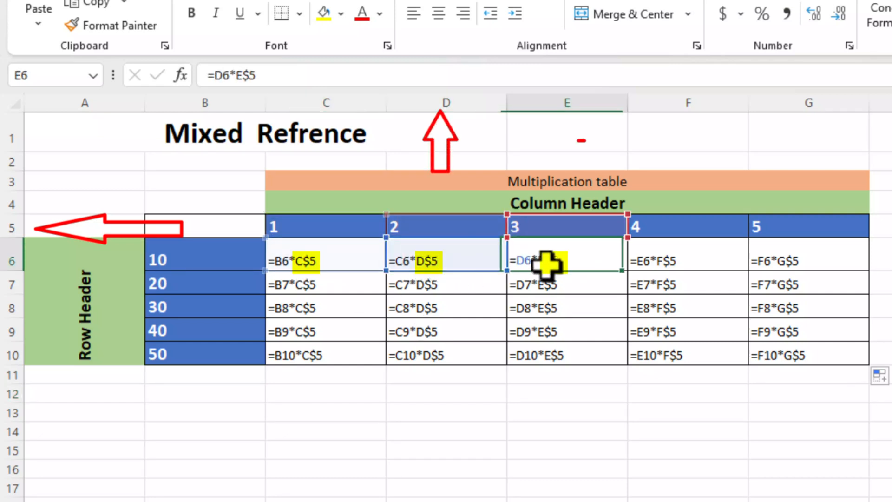
double_click(644, 265)
double_click(798, 261)
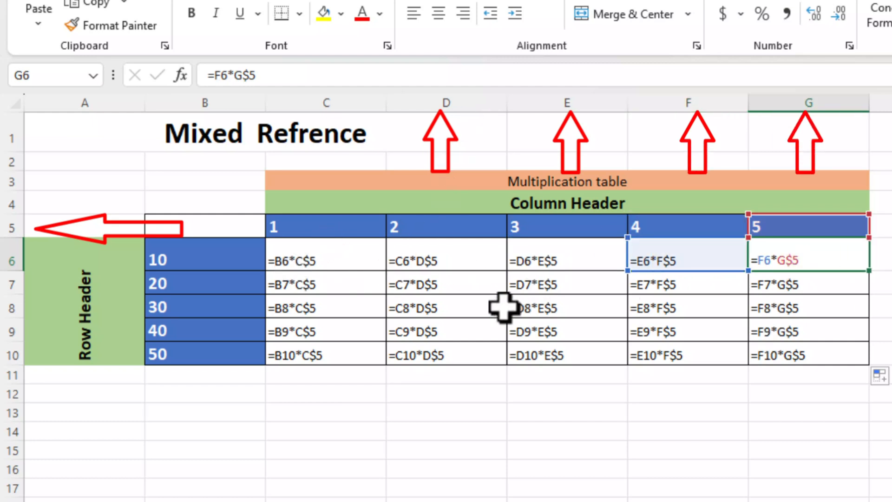
Check the references in further column D and E formulas, including D8, E8 and E10.
double_click(453, 302)
click(450, 329)
click(452, 373)
click(551, 265)
click(557, 288)
click(558, 310)
click(555, 356)
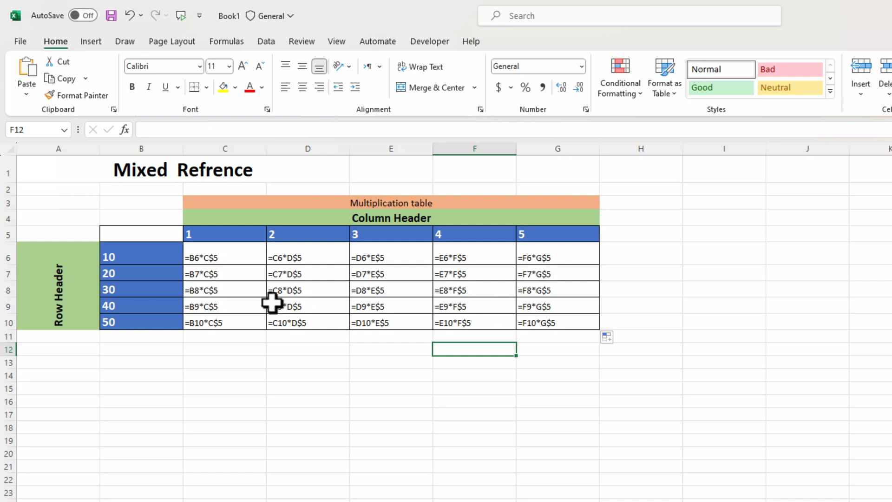
Clear the formulas in D6:G10 and C7:C10, leaving only C6.
drag(299, 259, 533, 320)
key(Delete)
drag(234, 272, 239, 317)
key(Delete)
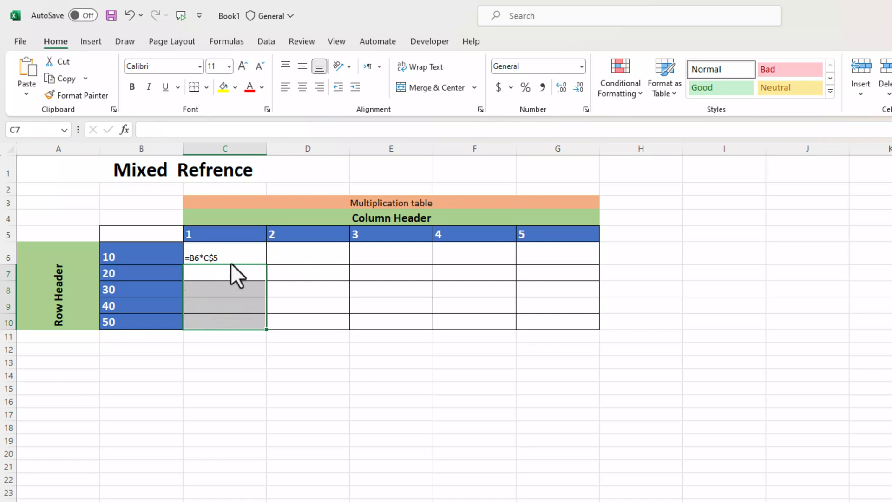
click(302, 308)
Change C6's formula to =$B6*C$5 using F4 to lock column B.
double_click(238, 261)
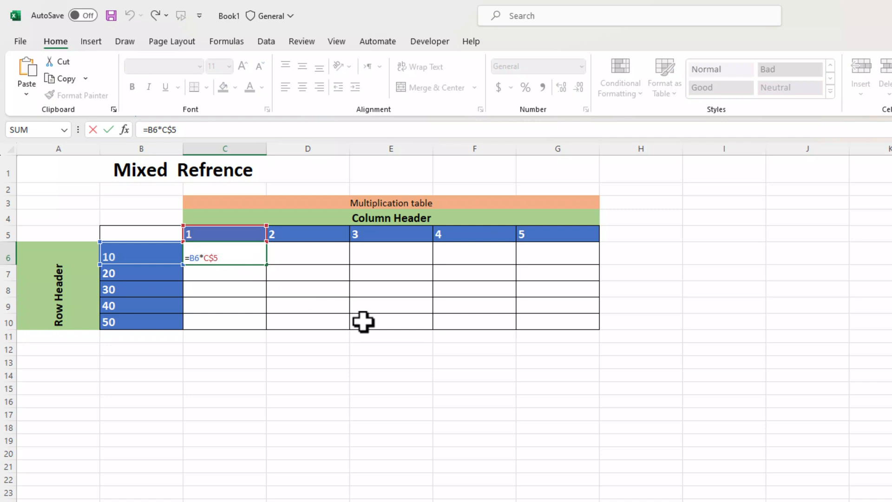
key(F4)
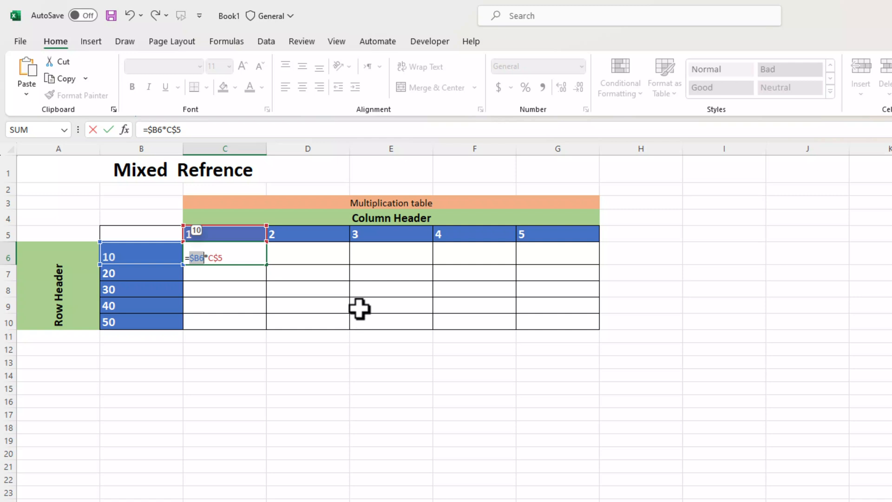
key(Return)
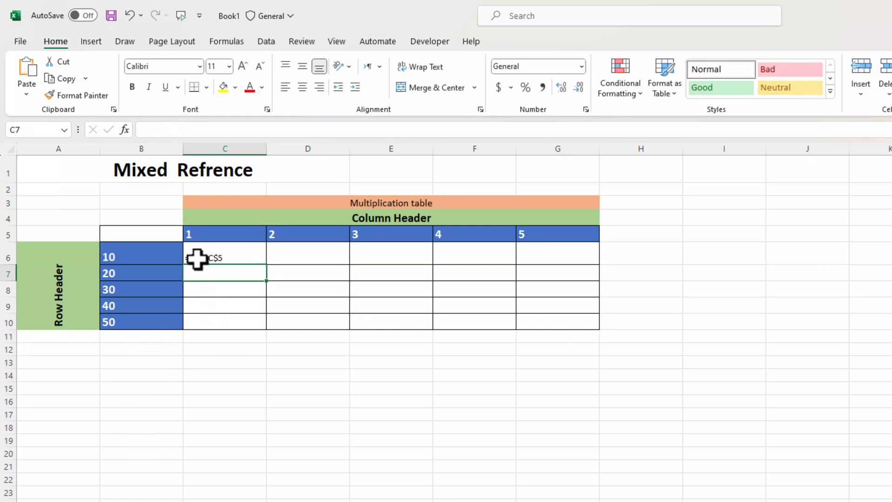
Review C6's =$B6*C$5 formula and copy it across row 6 to G6.
click(131, 147)
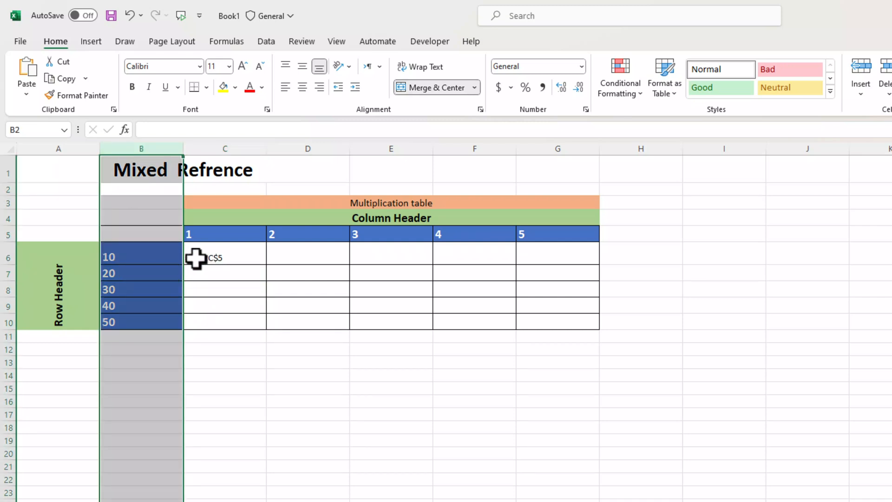
double_click(232, 258)
drag(269, 267, 560, 270)
click(330, 390)
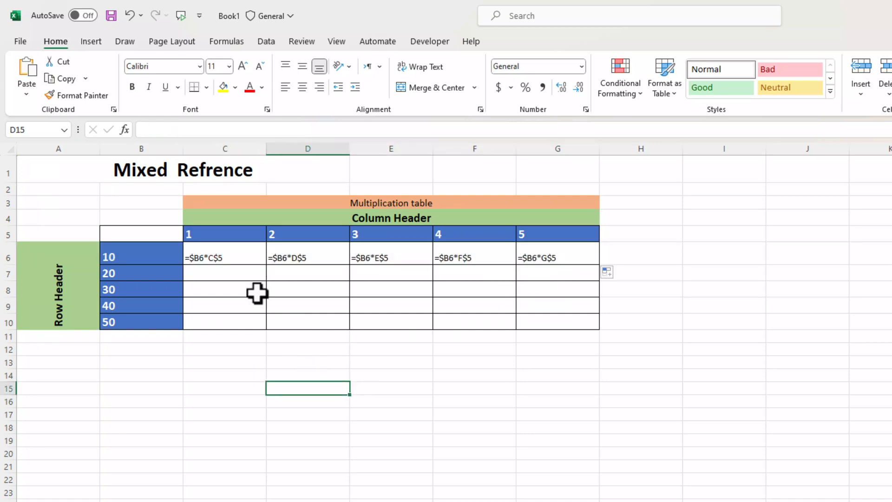
Verify the =$B6*D$5 through =$B6*G$5 references in C6–G6, then select C6:G6.
double_click(218, 255)
double_click(302, 257)
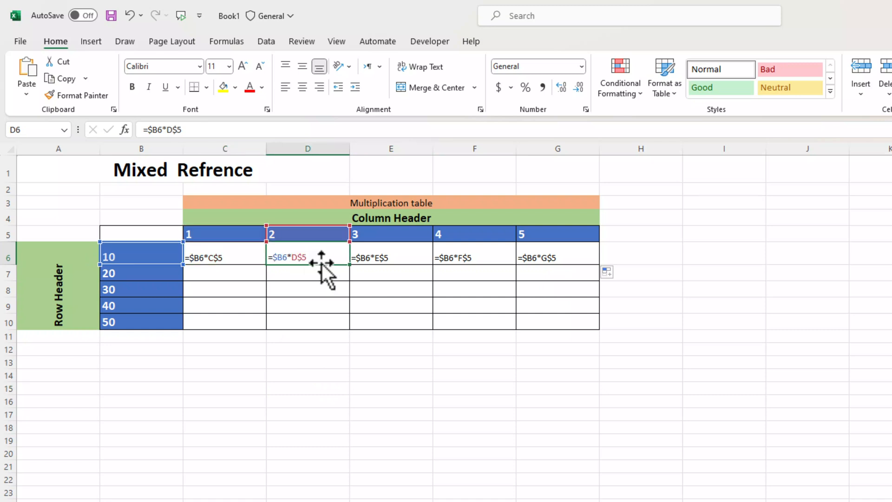
double_click(378, 259)
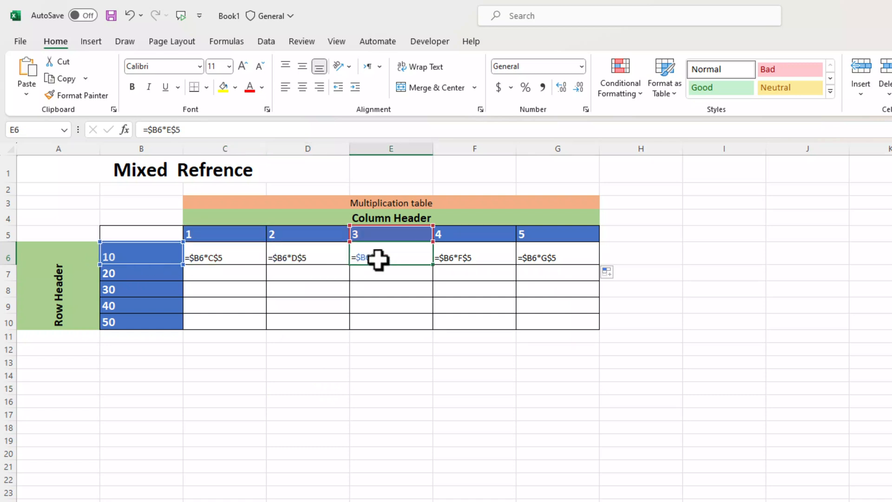
double_click(444, 260)
double_click(567, 258)
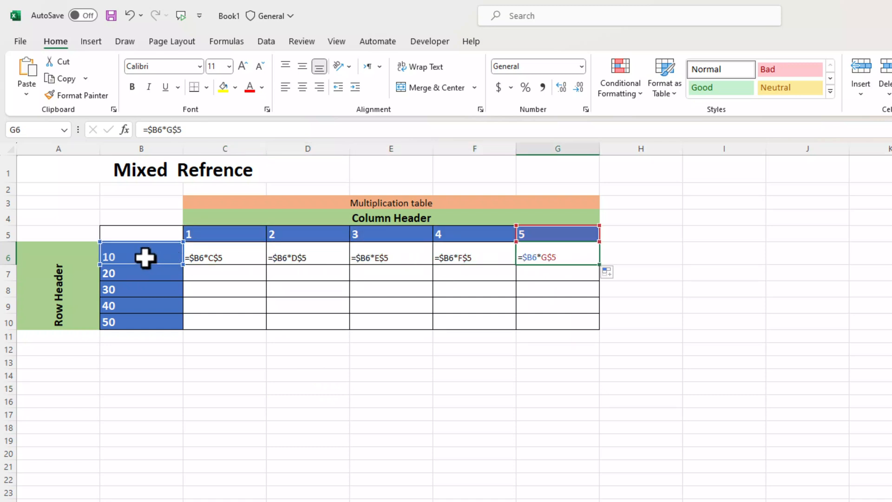
double_click(219, 259)
drag(220, 259, 585, 259)
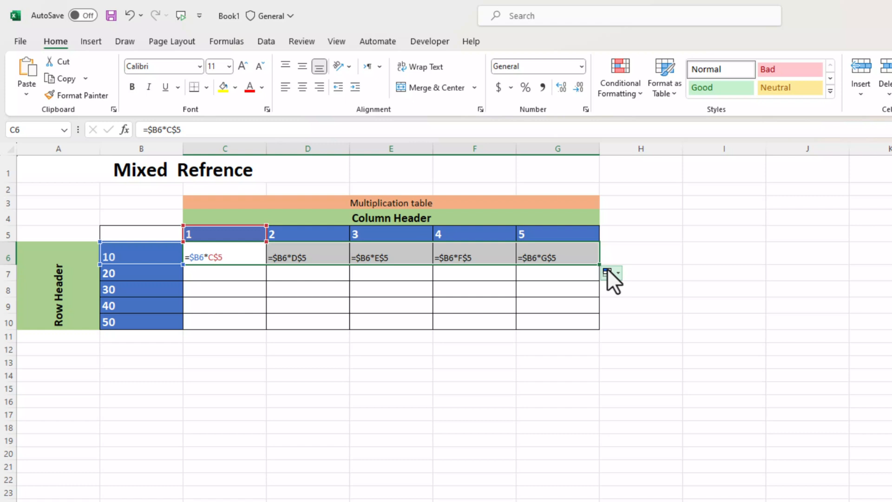
Fill the row 6 formulas down to row 10 and check the references in C7–C10.
drag(600, 267, 595, 328)
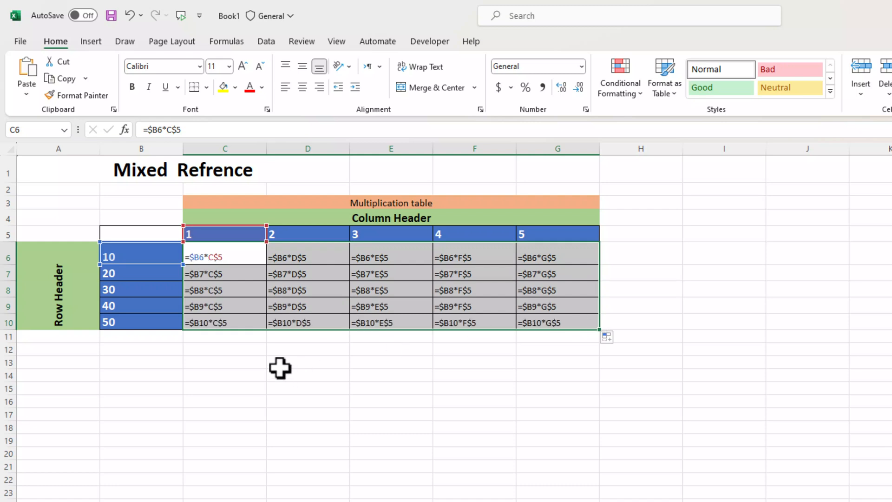
click(281, 366)
click(192, 277)
click(205, 294)
click(201, 307)
click(207, 322)
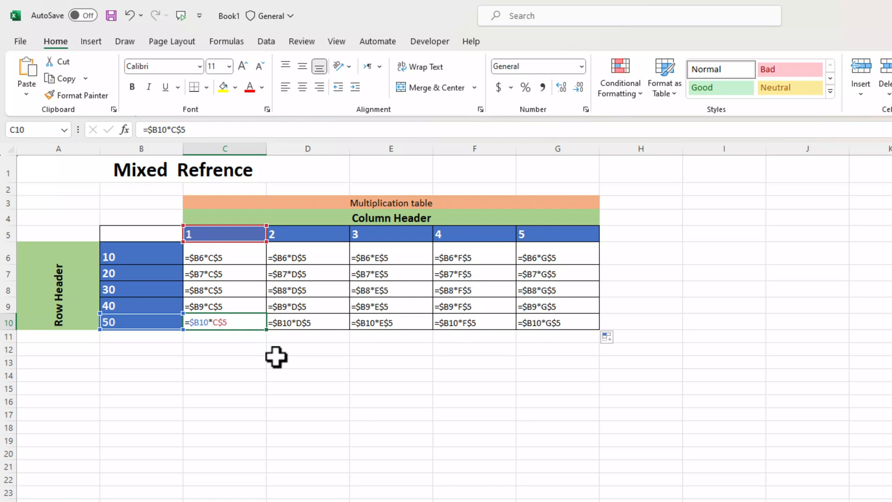
Show the computed products 10 to 250, then switch back to formula view.
key(ctrl+grave)
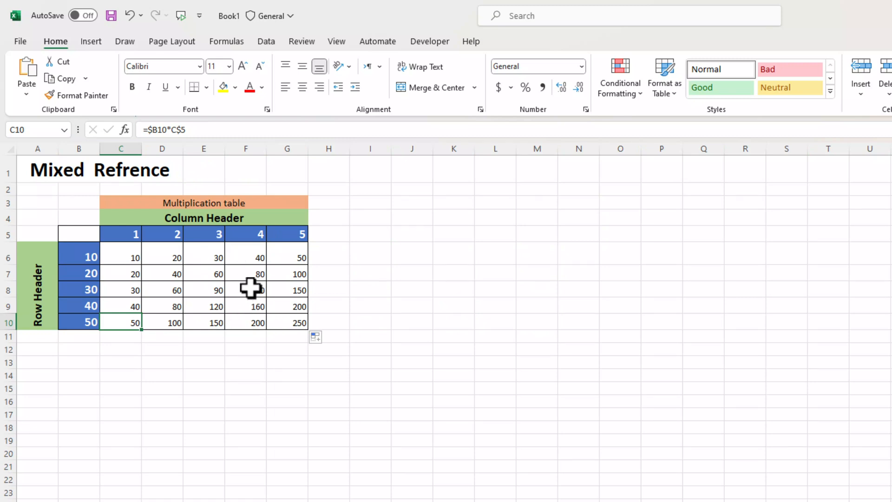
key(ctrl+grave)
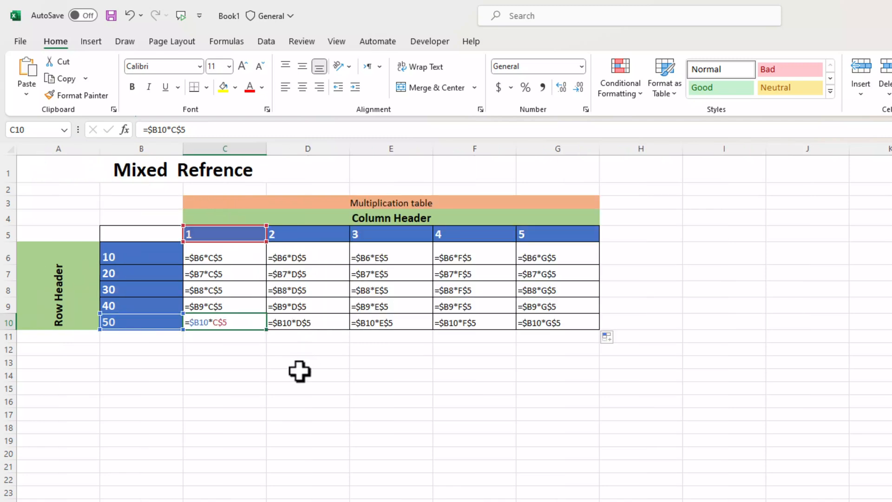
click(193, 374)
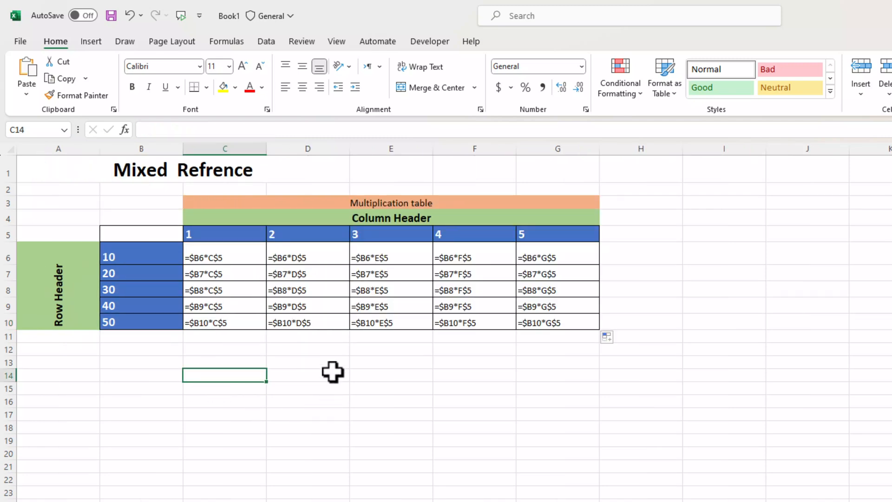
Enter the formula =$B$7-B6 in cell C14.
text(=)
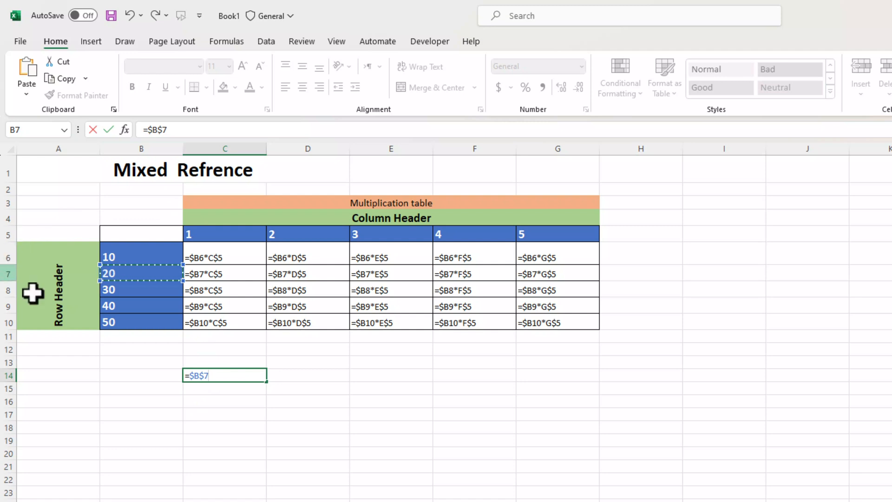
text(-)
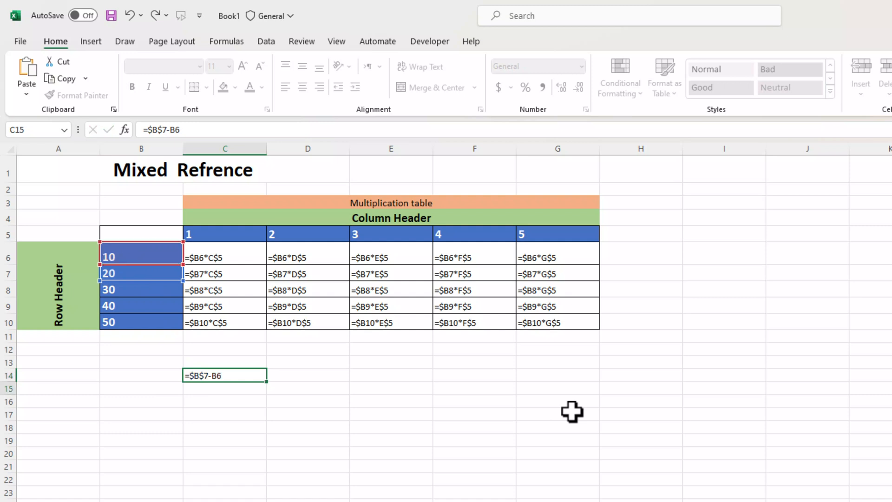
key(Return)
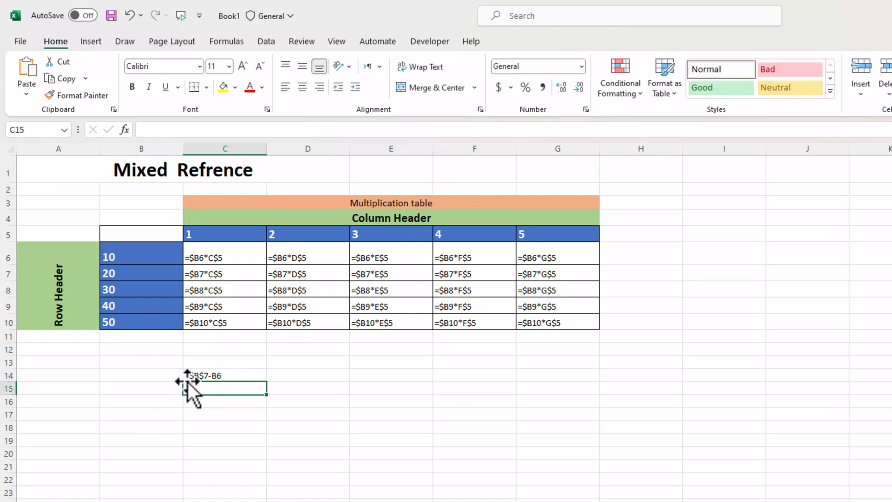
Highlight column B, row 7 and cell B7 to explain the locked $B$7 reference.
click(147, 145)
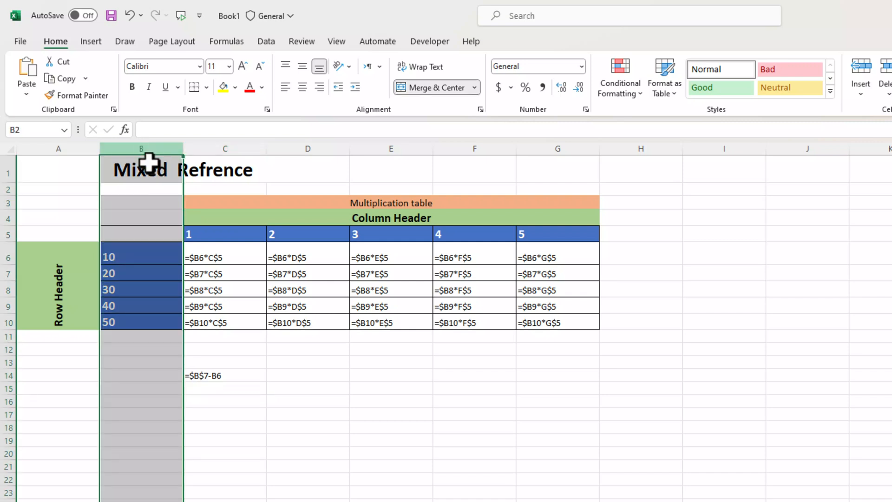
click(8, 274)
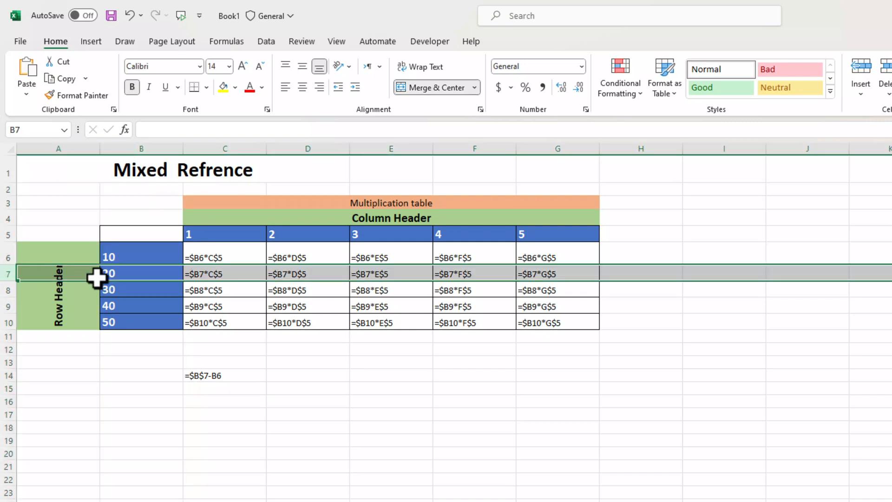
click(139, 275)
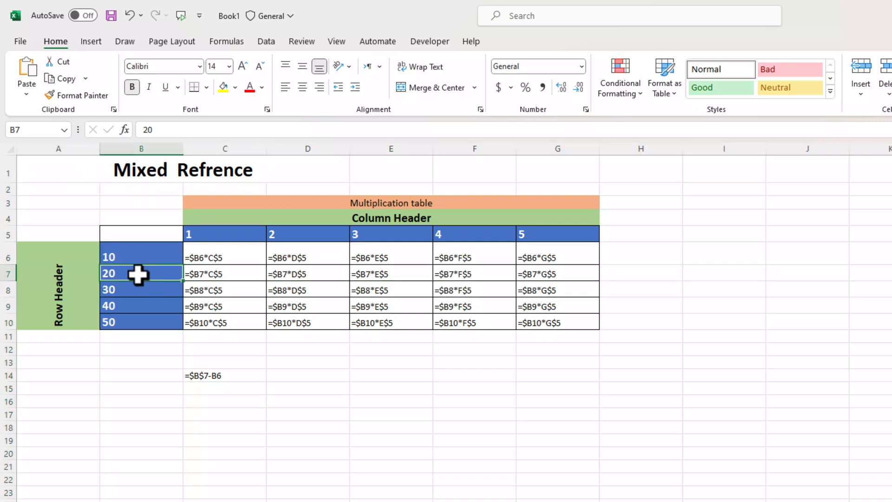
click(242, 397)
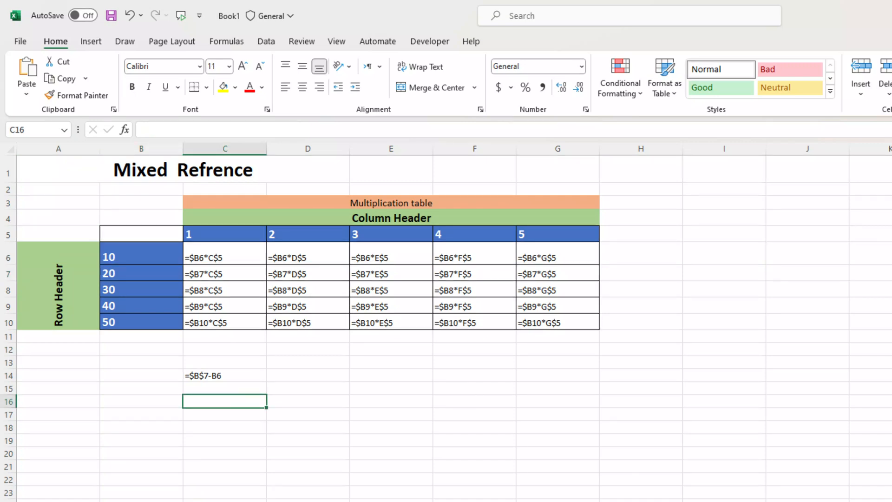